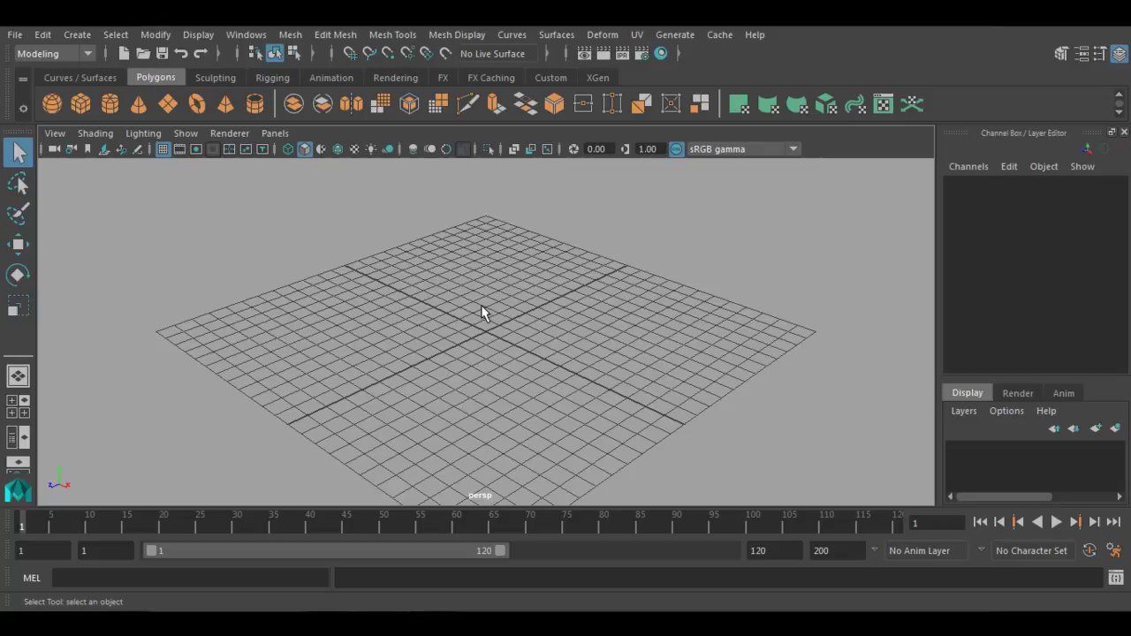
Examine the View and File commands available in the hotbox
key(space)
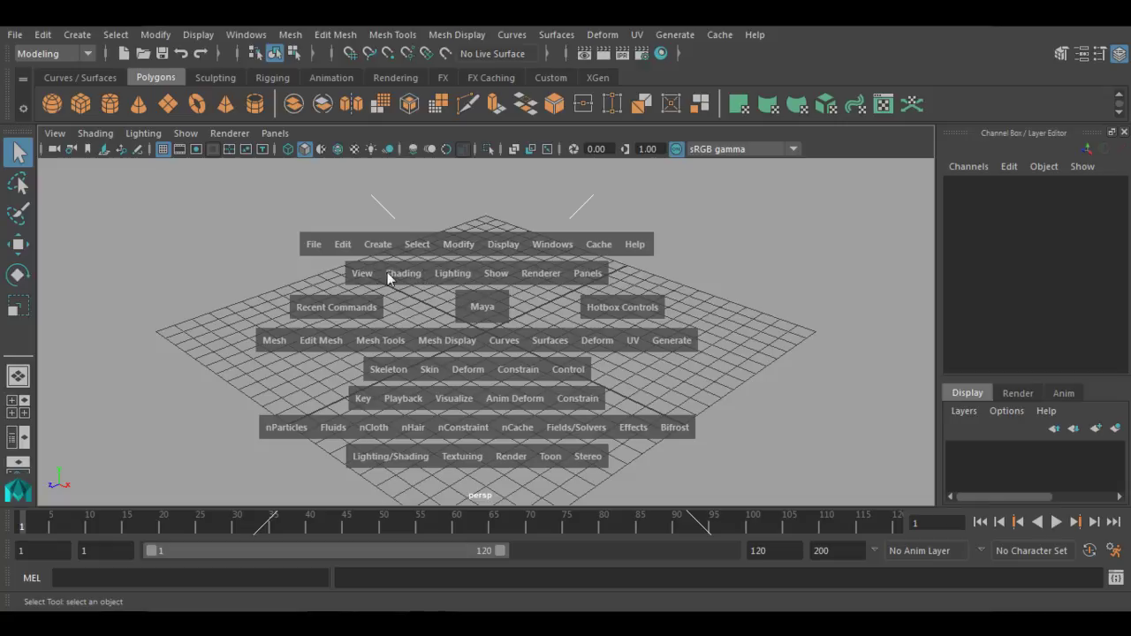
click(361, 276)
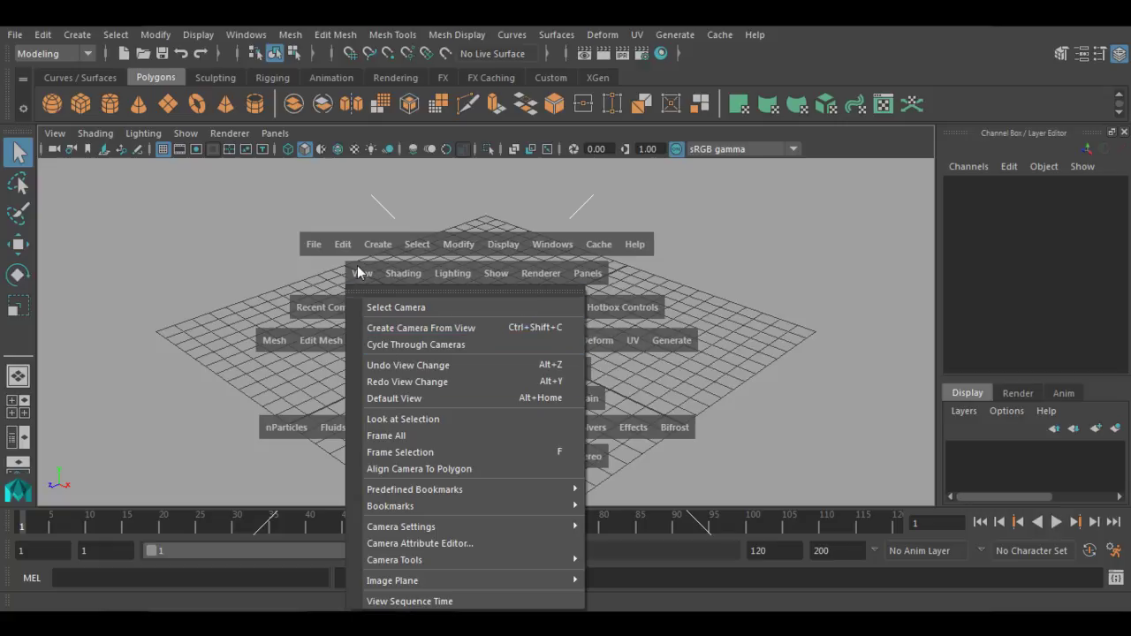
click(360, 276)
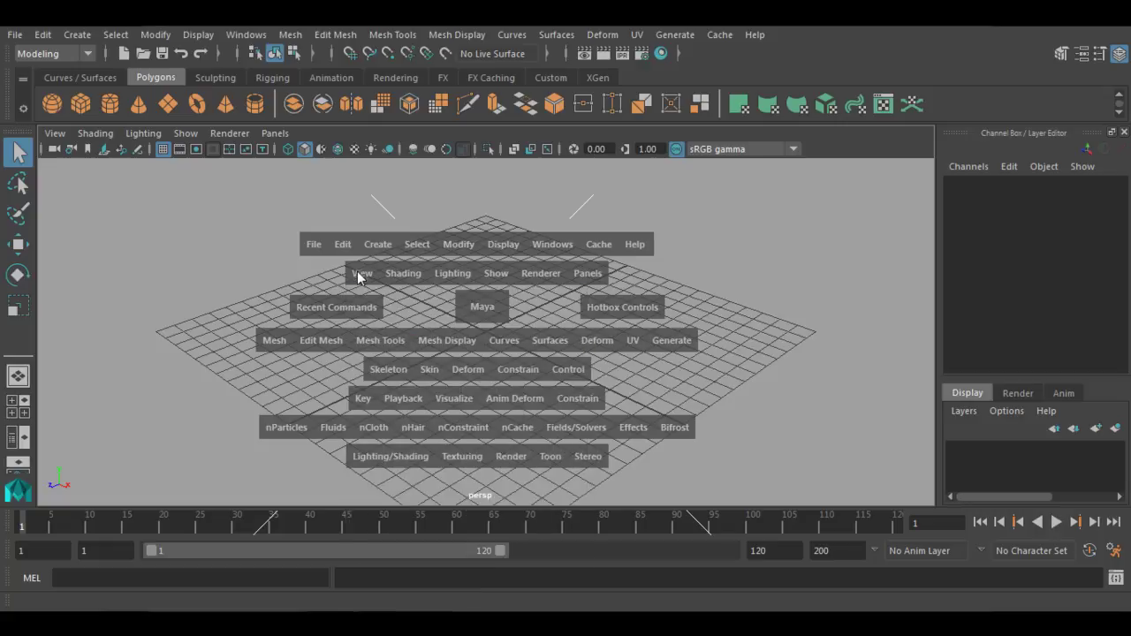
click(316, 246)
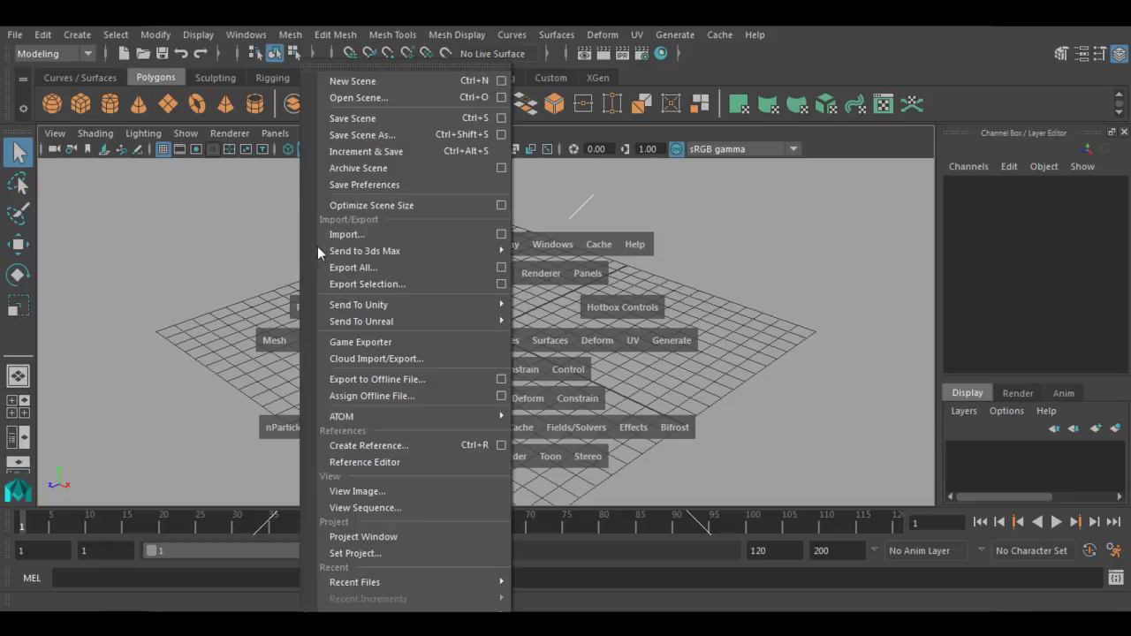
click(346, 125)
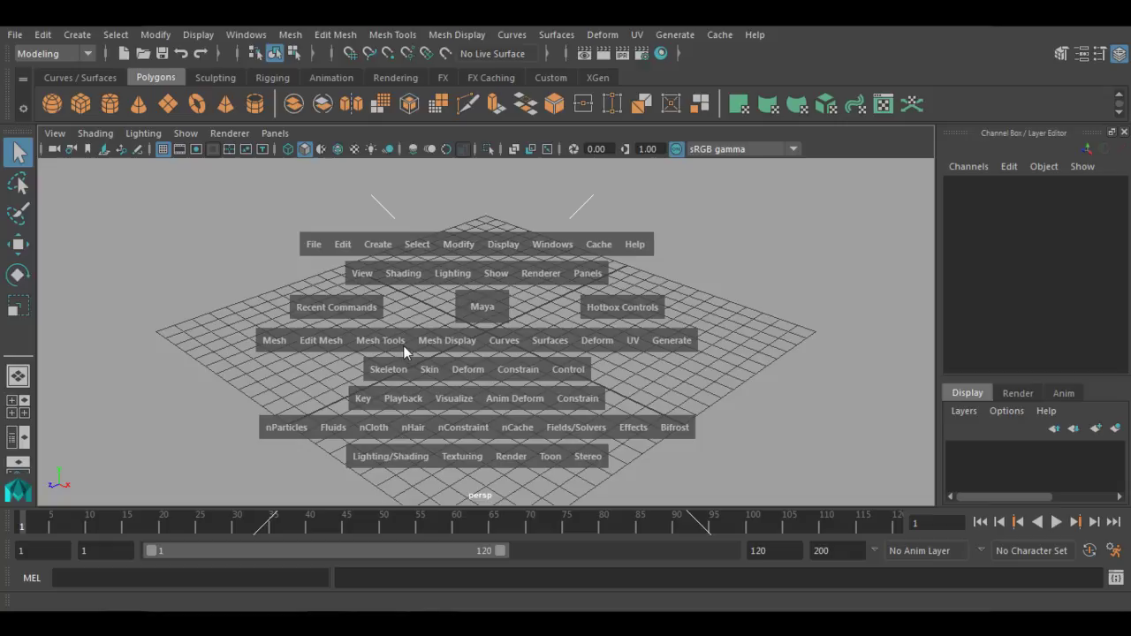
key(space)
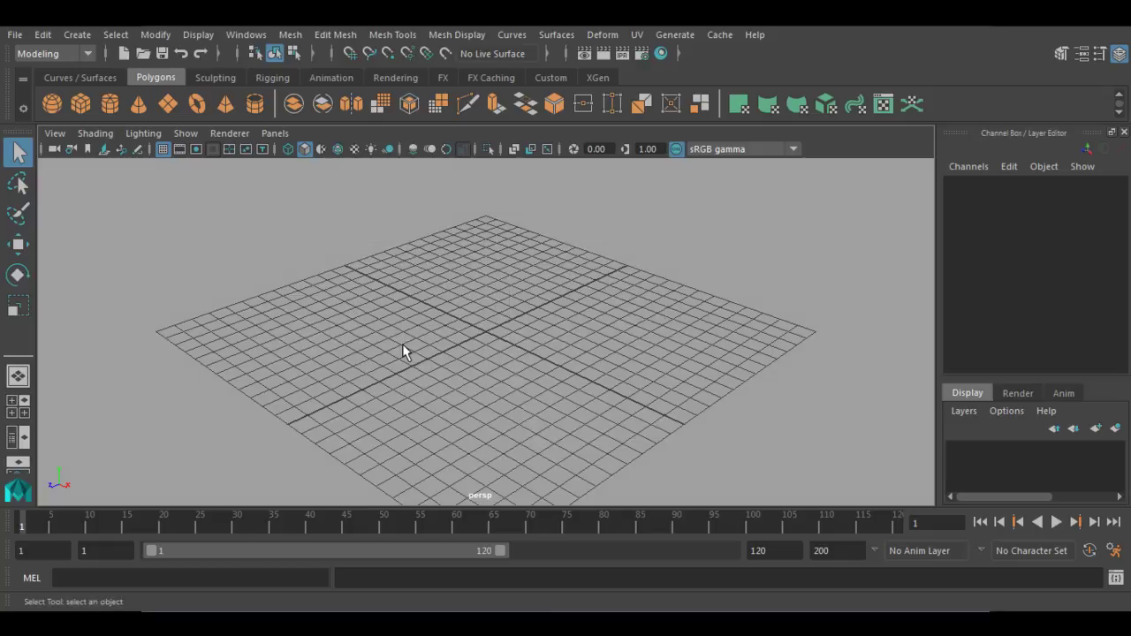
Switch the menu set to Rigging, return it to Modeling, and review the available menu sets
click(53, 54)
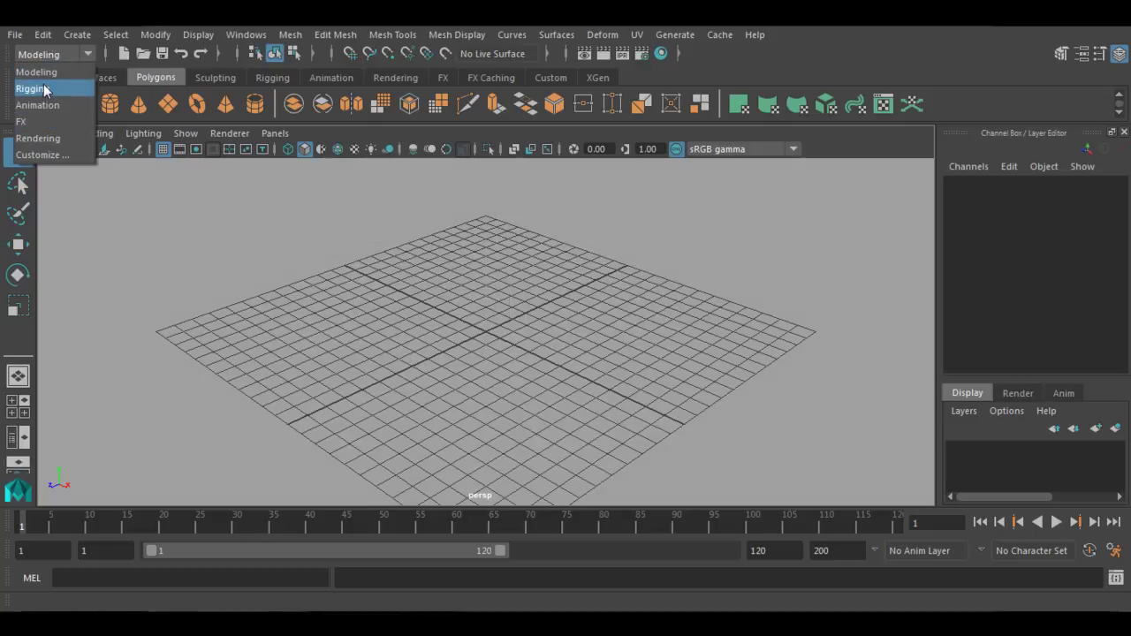
click(45, 90)
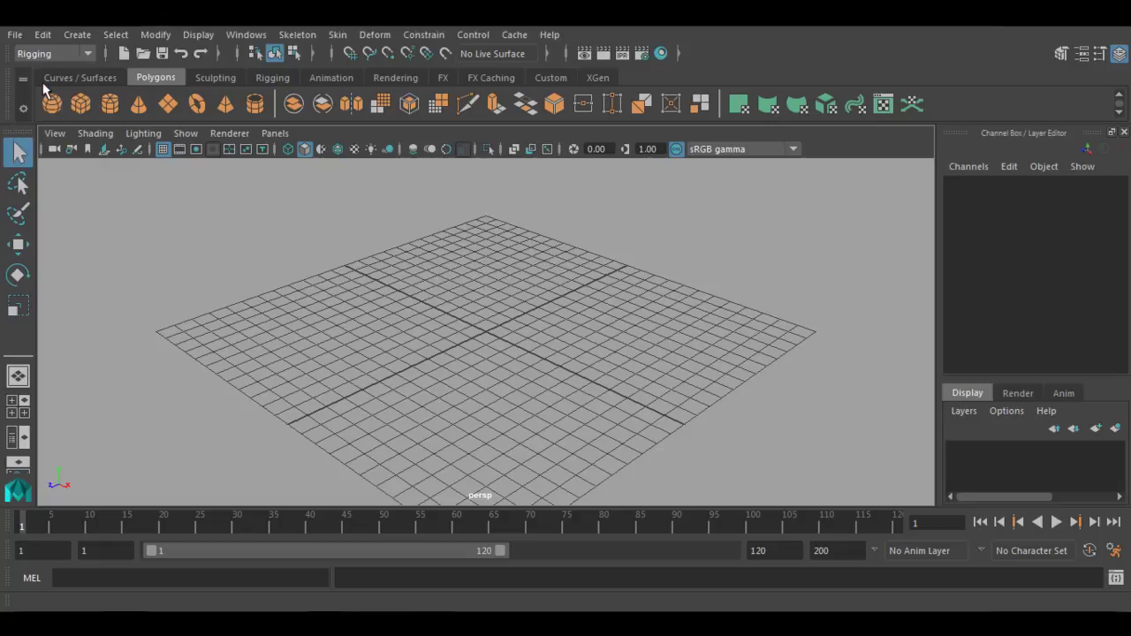
click(38, 58)
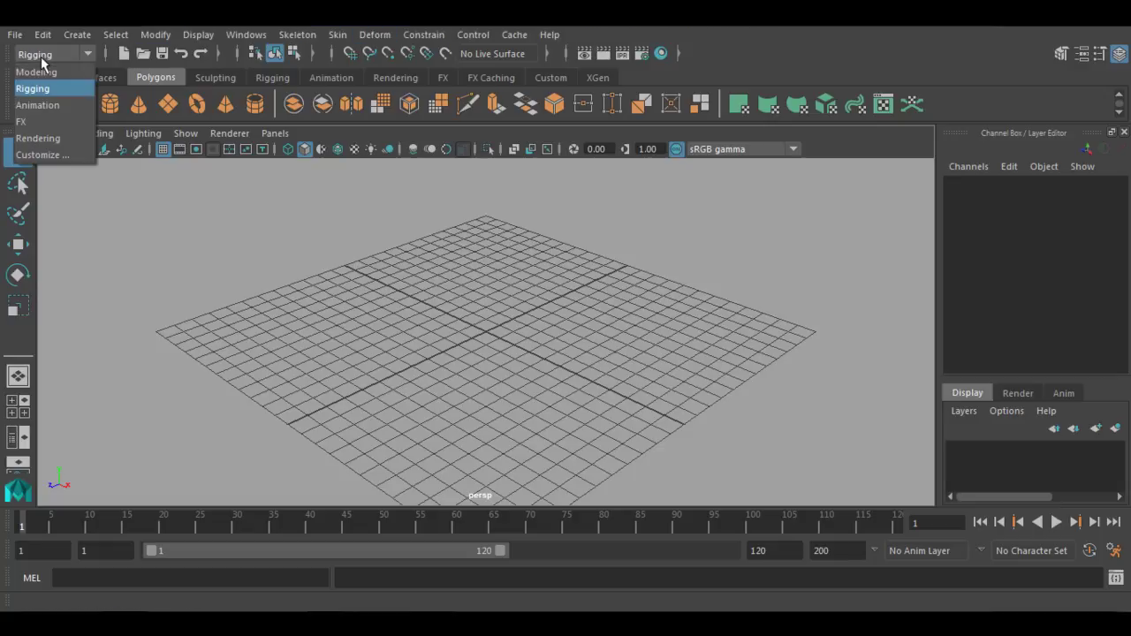
click(34, 76)
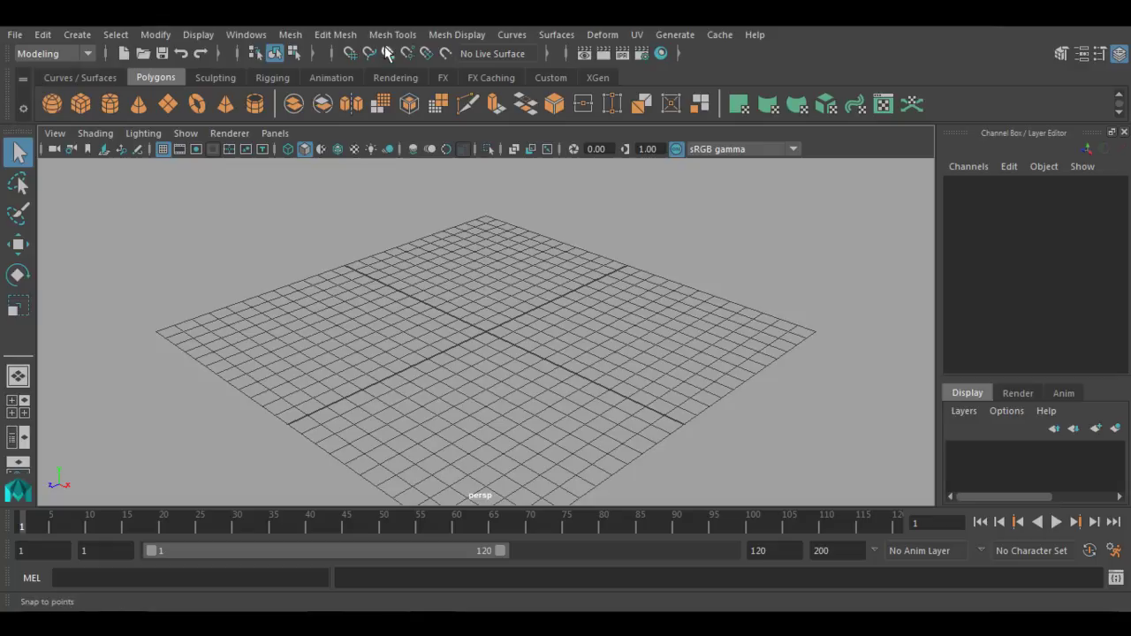
click(63, 55)
click(64, 56)
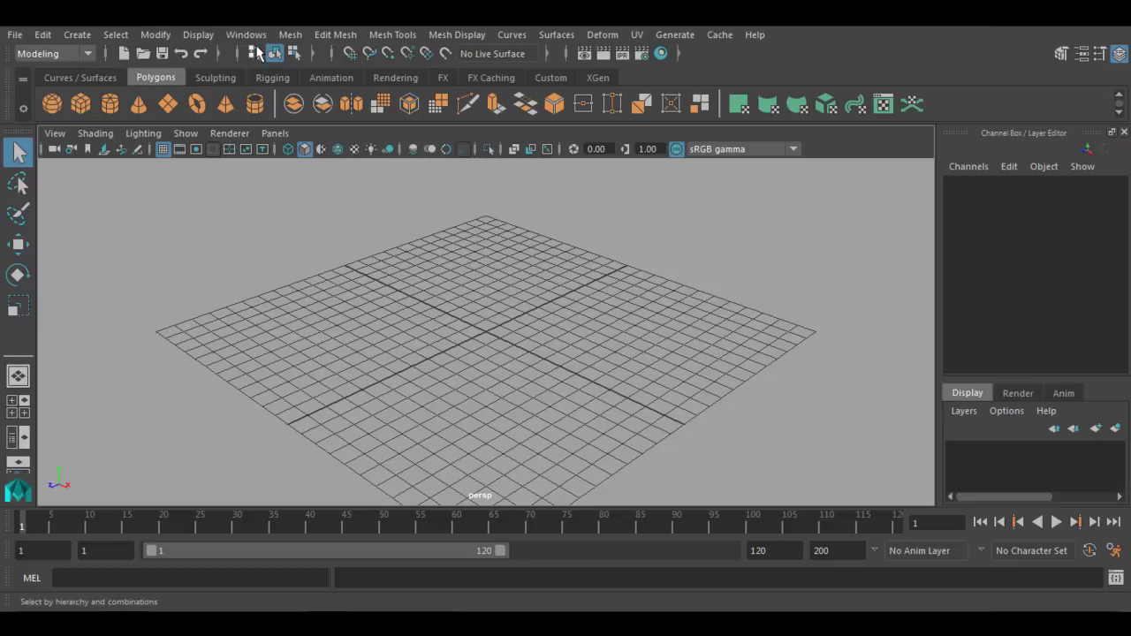
click(75, 55)
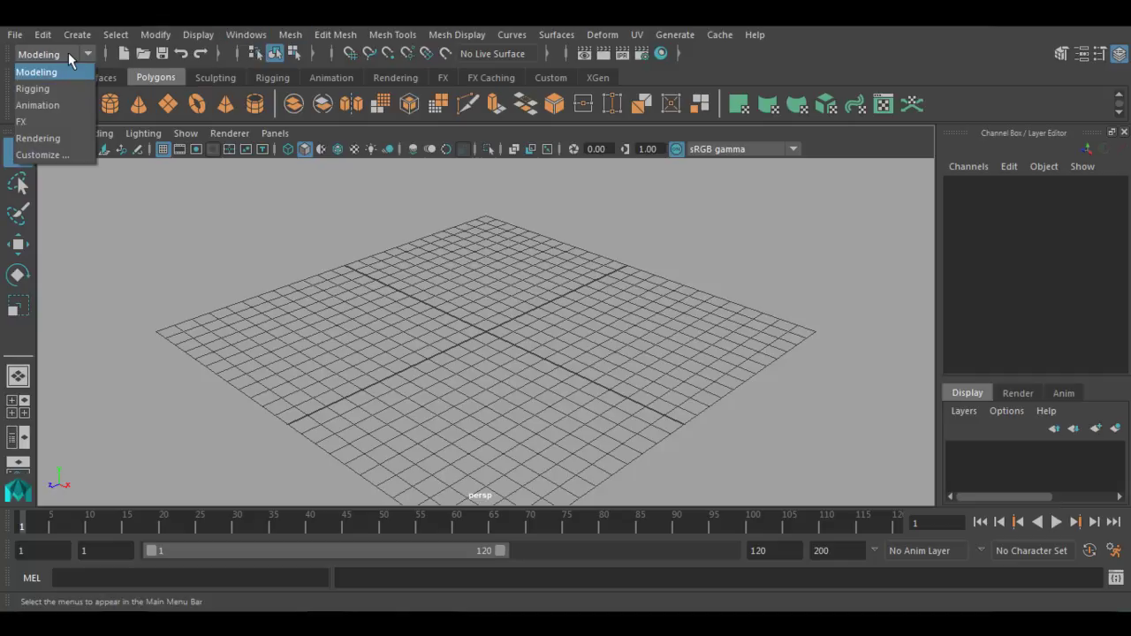
click(68, 52)
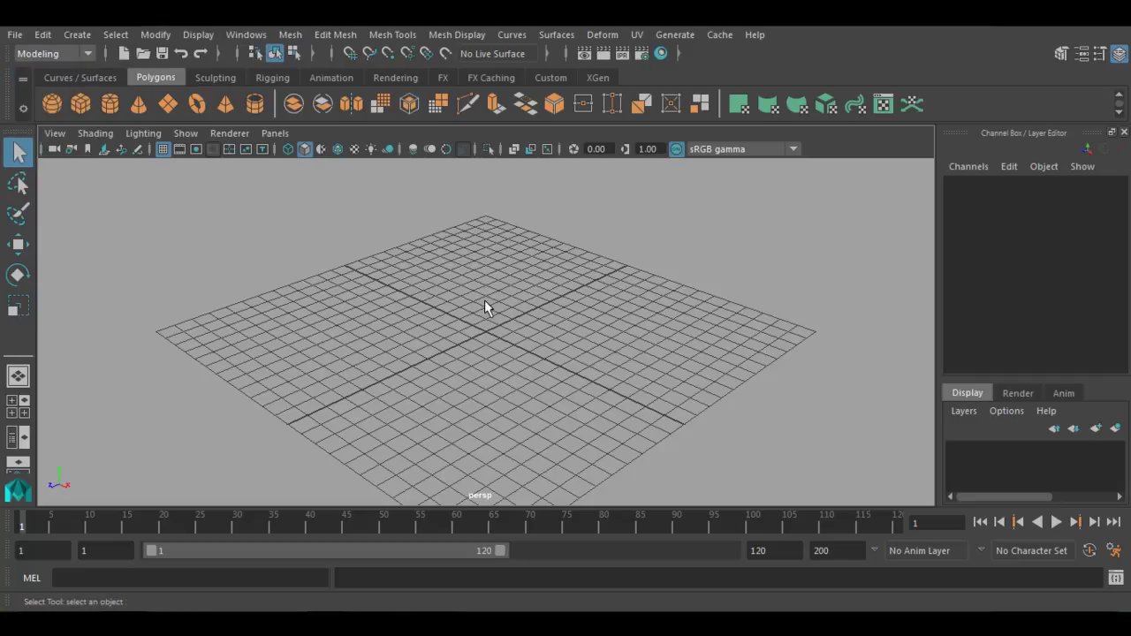
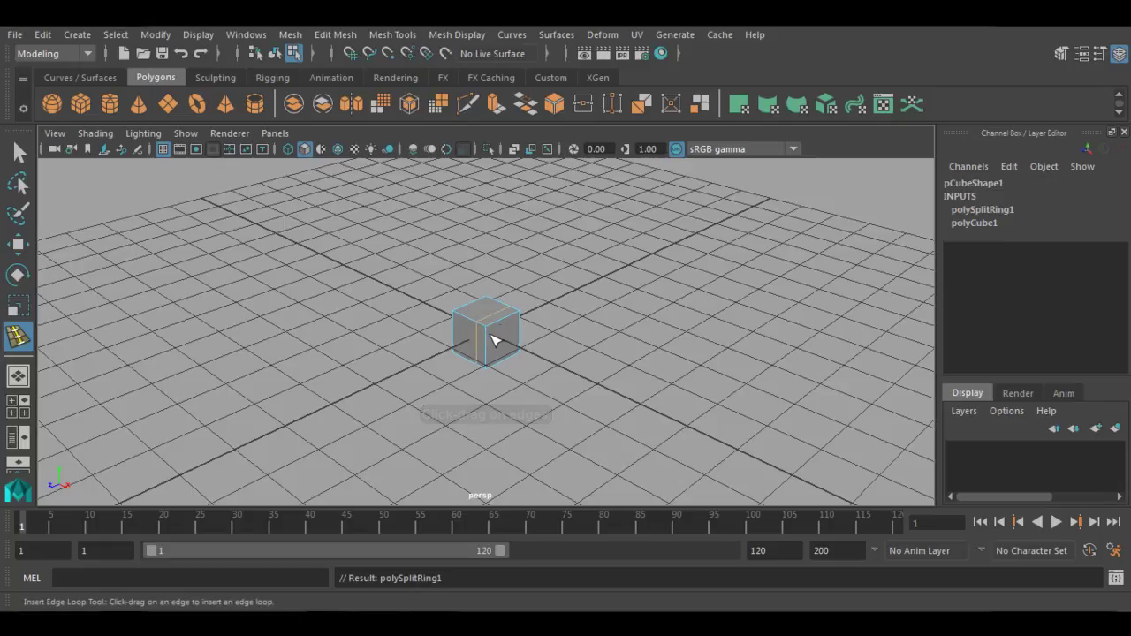
Try to extrude the faces of the cube that has the inserted edge loop
key(w)
right_click(530, 289)
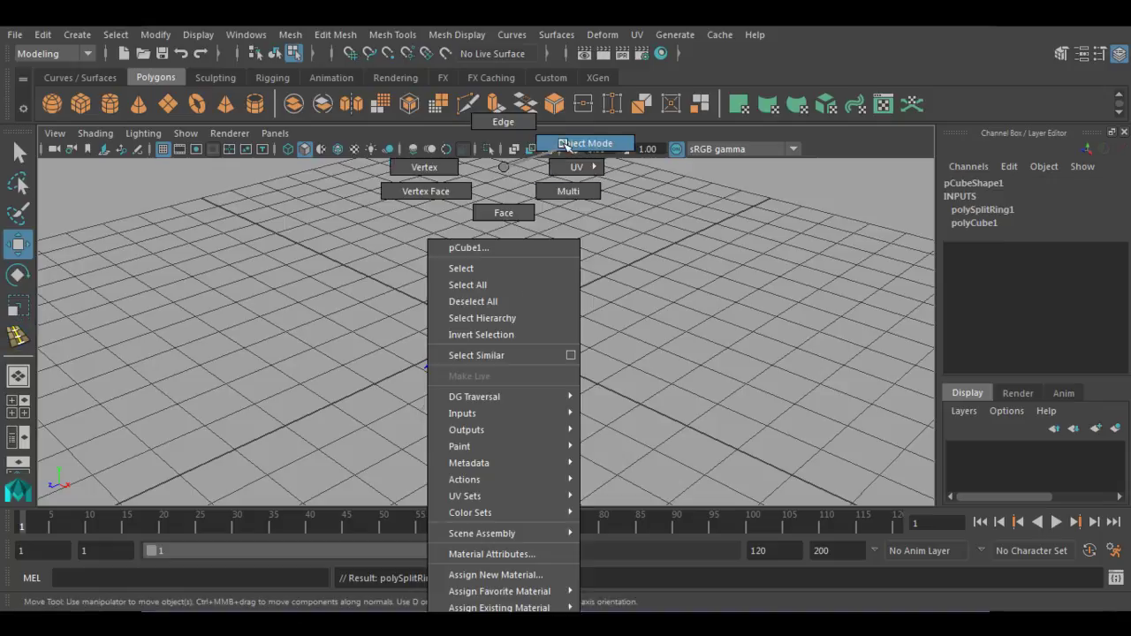
click(528, 285)
shift+right_drag(477, 311, 478, 286)
key(t)
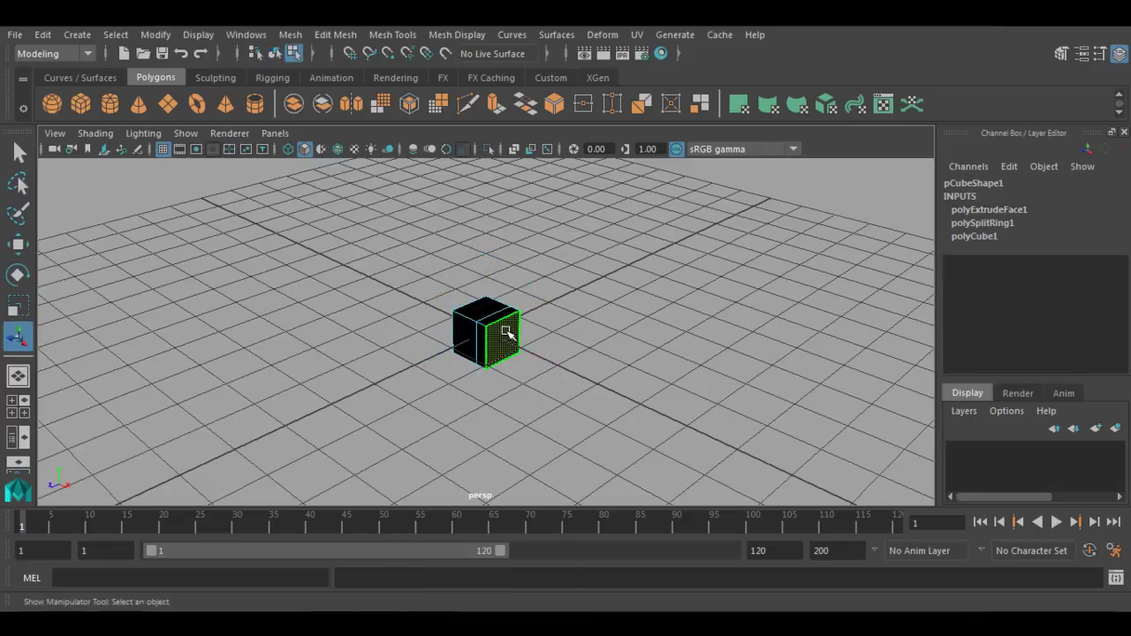
click(575, 373)
alt+drag(575, 373, 538, 362)
Undo the cube's face extrusion and the related selection changes
key(ctrl+z)
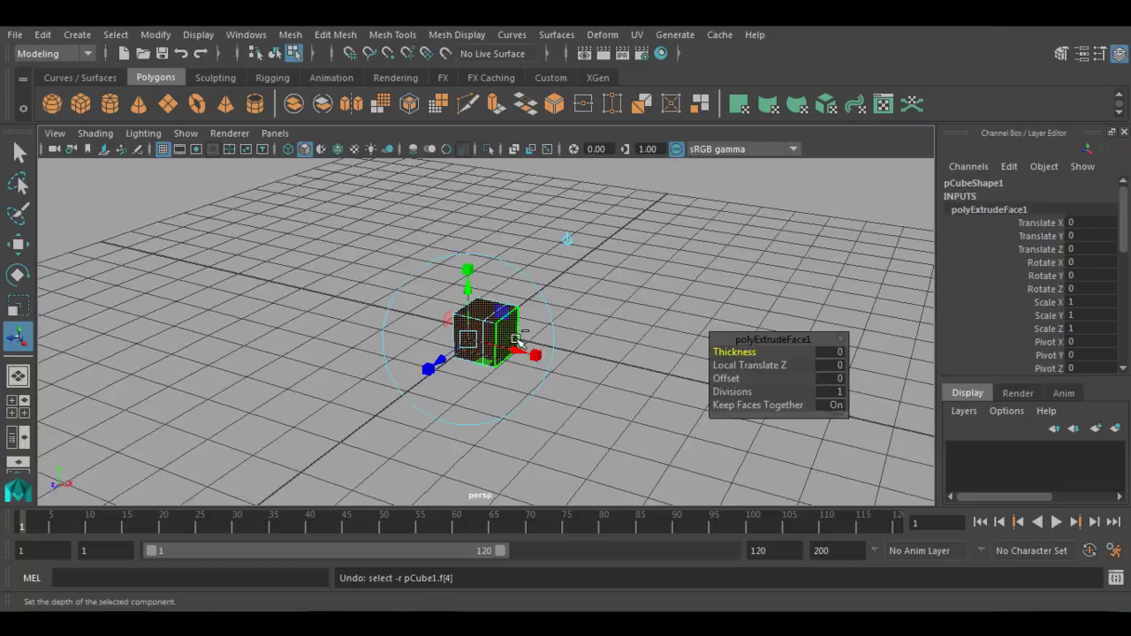
click(588, 313)
click(499, 329)
key(ctrl+z)
key(ctrl+z)
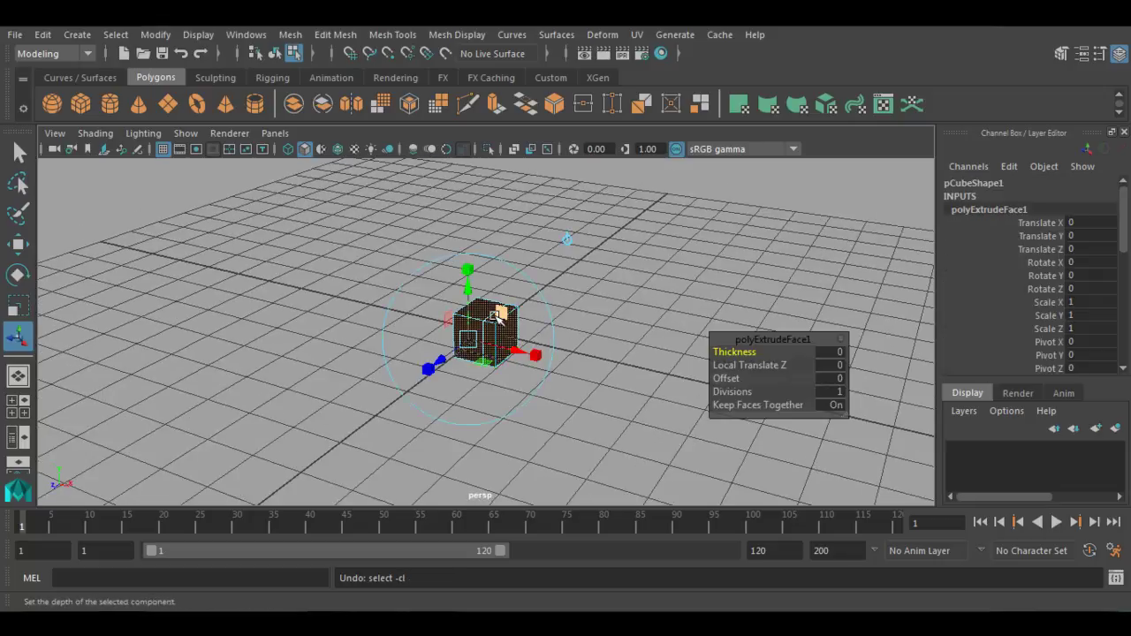
key(ctrl+z)
Extrude the wider top face of the split cube upward into a column, then return to object mode and clear the selection
click(501, 318)
right_click(502, 318)
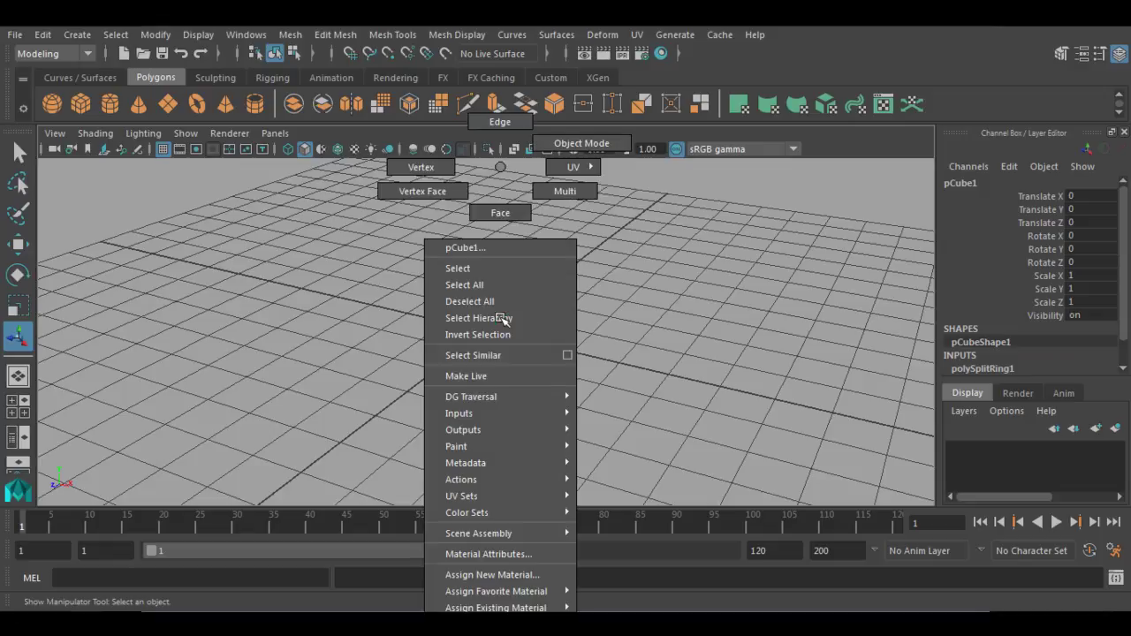
click(499, 213)
click(477, 310)
shift+right_drag(477, 311, 474, 345)
key(w)
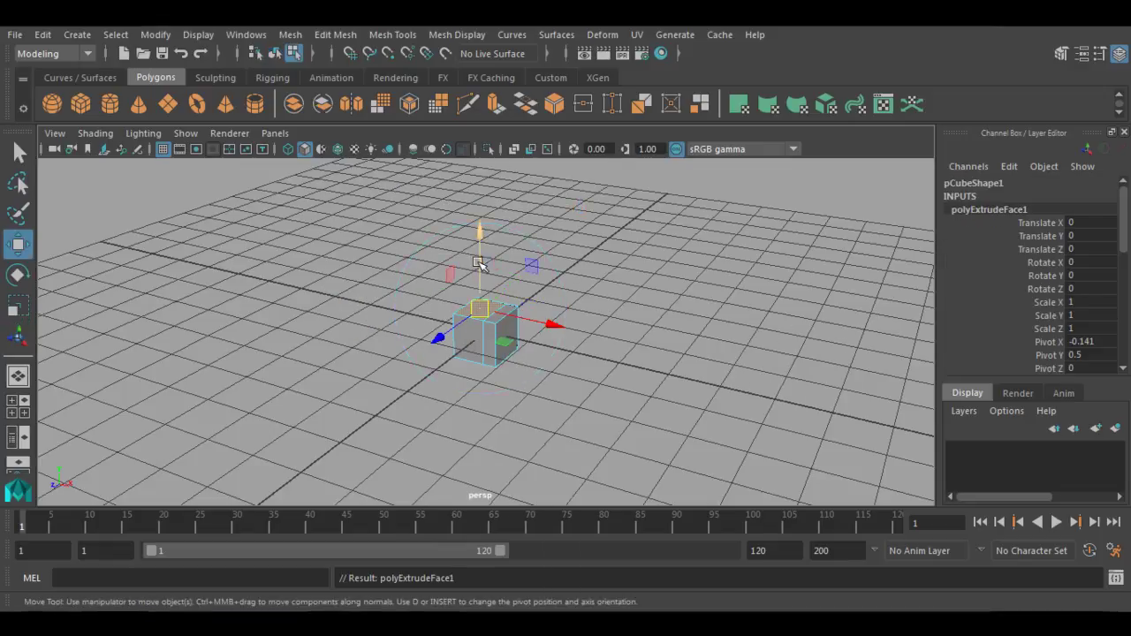
drag(478, 266, 477, 235)
right_drag(487, 291, 541, 148)
click(496, 308)
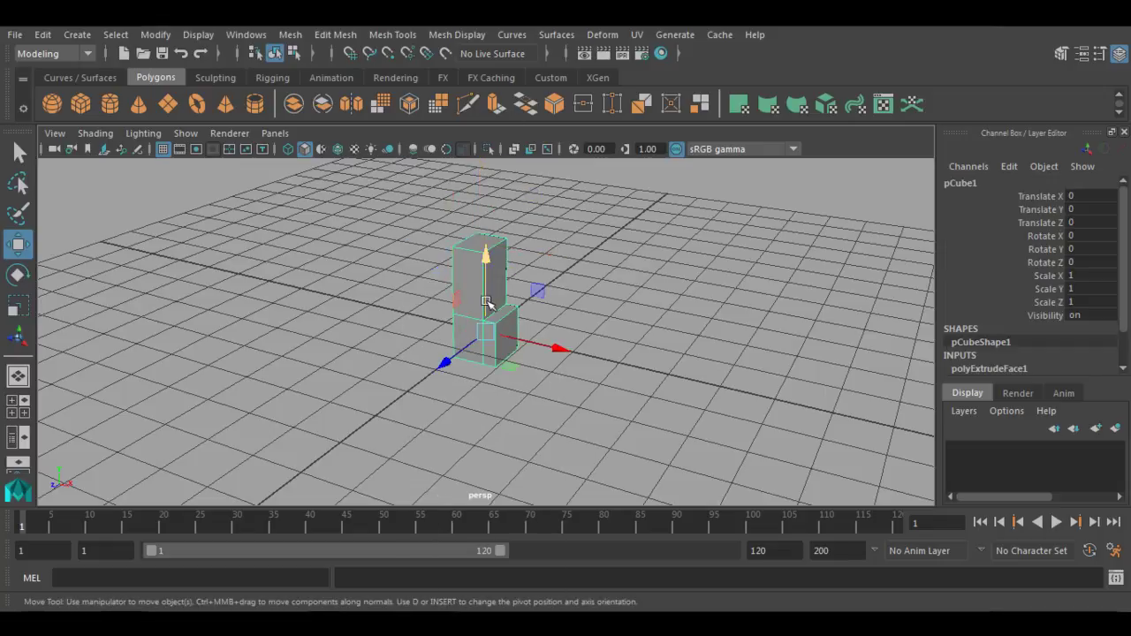
click(545, 315)
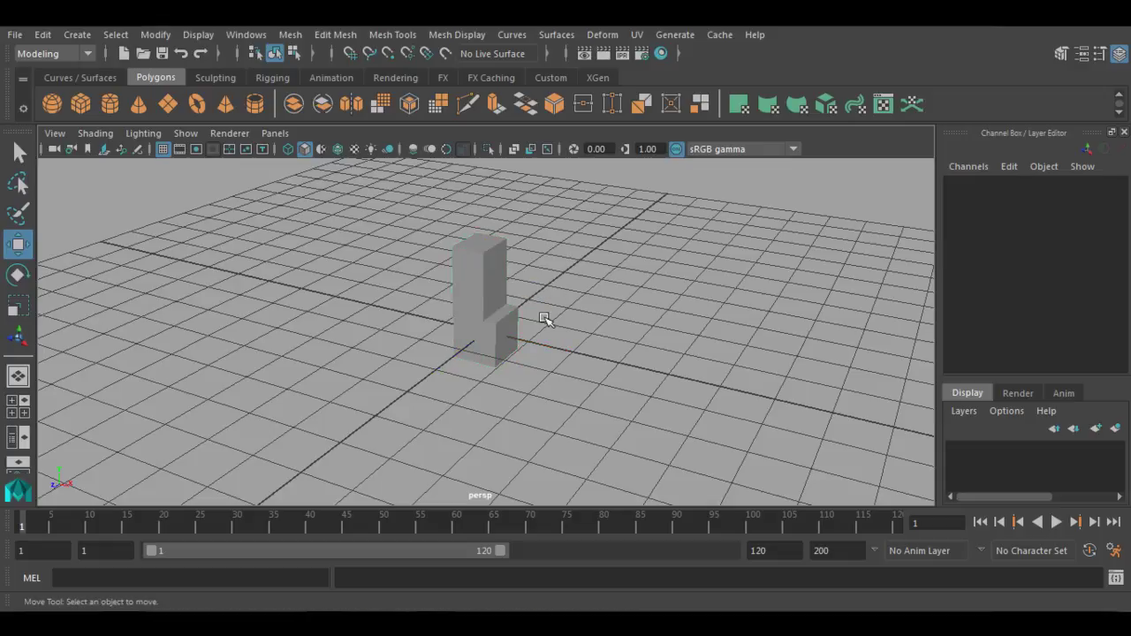
Examine the recent commands list and the display options in the hotbox controls
key(space)
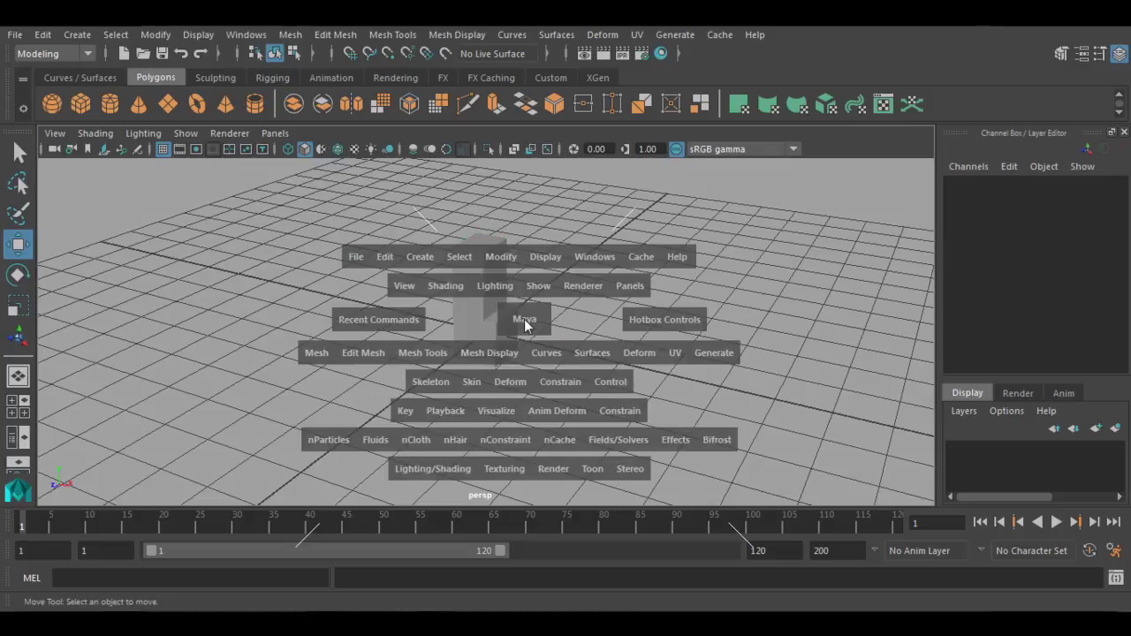
click(395, 322)
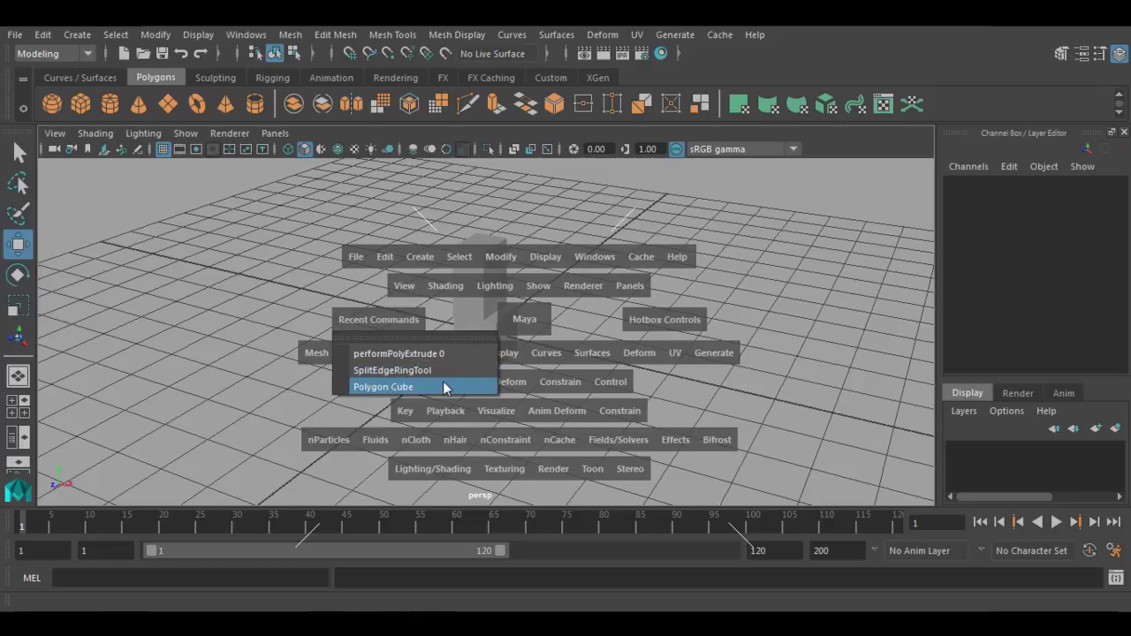
click(397, 319)
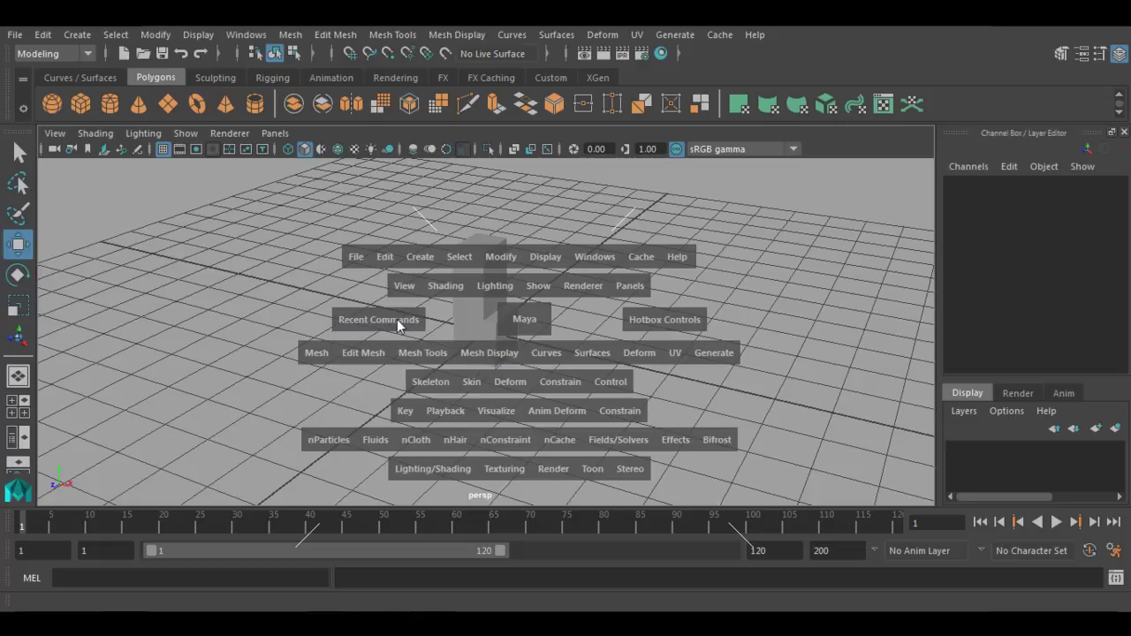
click(397, 319)
click(655, 319)
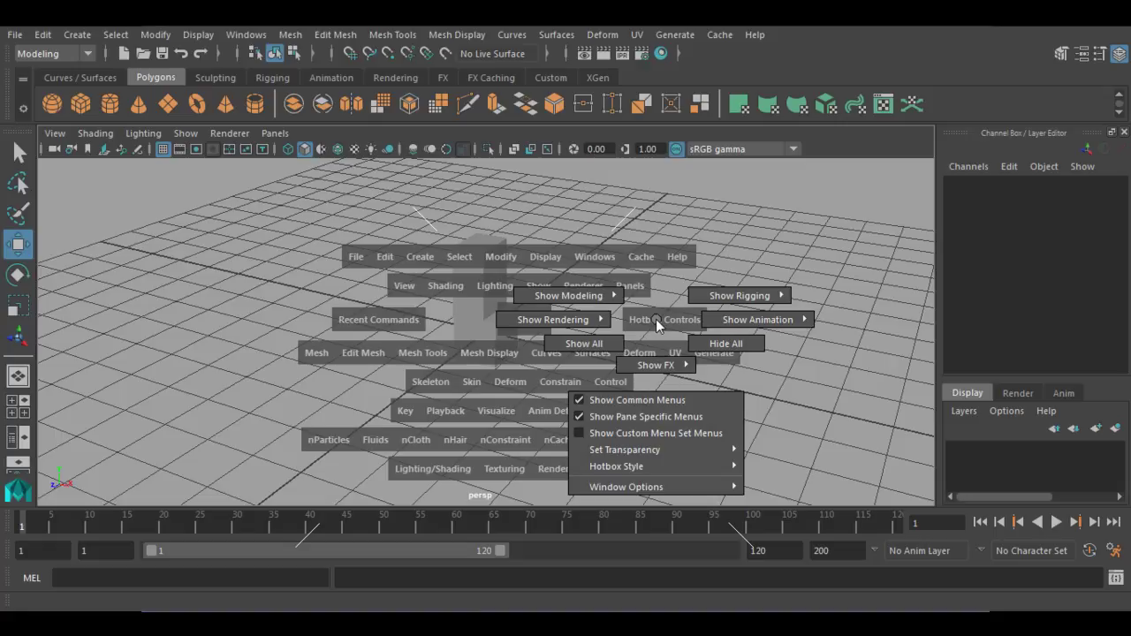
click(655, 318)
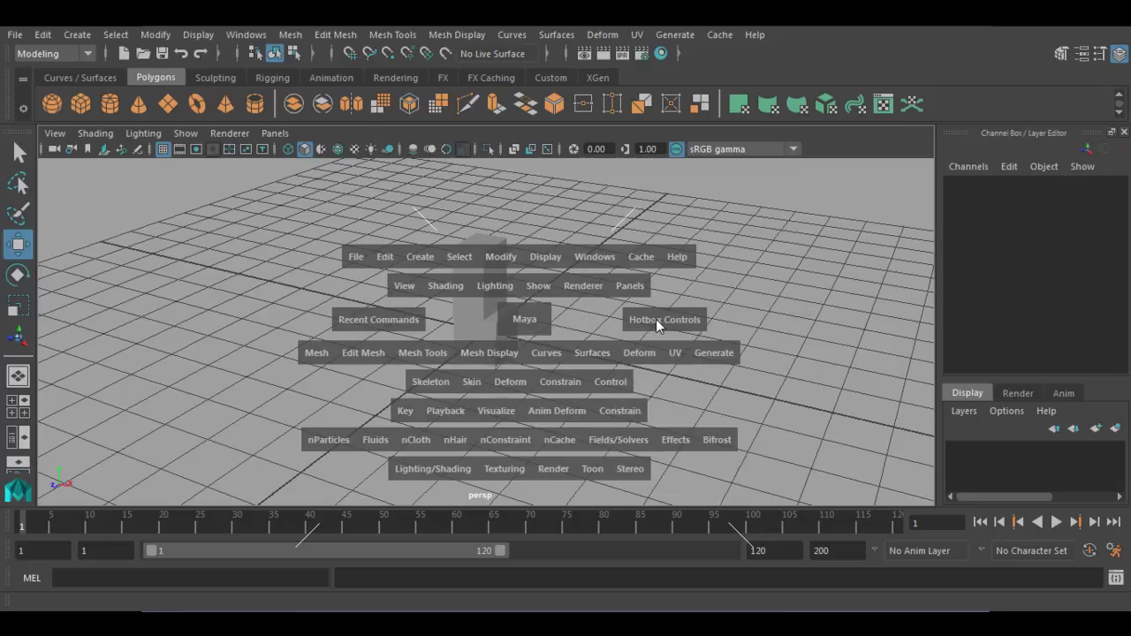
click(396, 319)
click(396, 320)
click(395, 320)
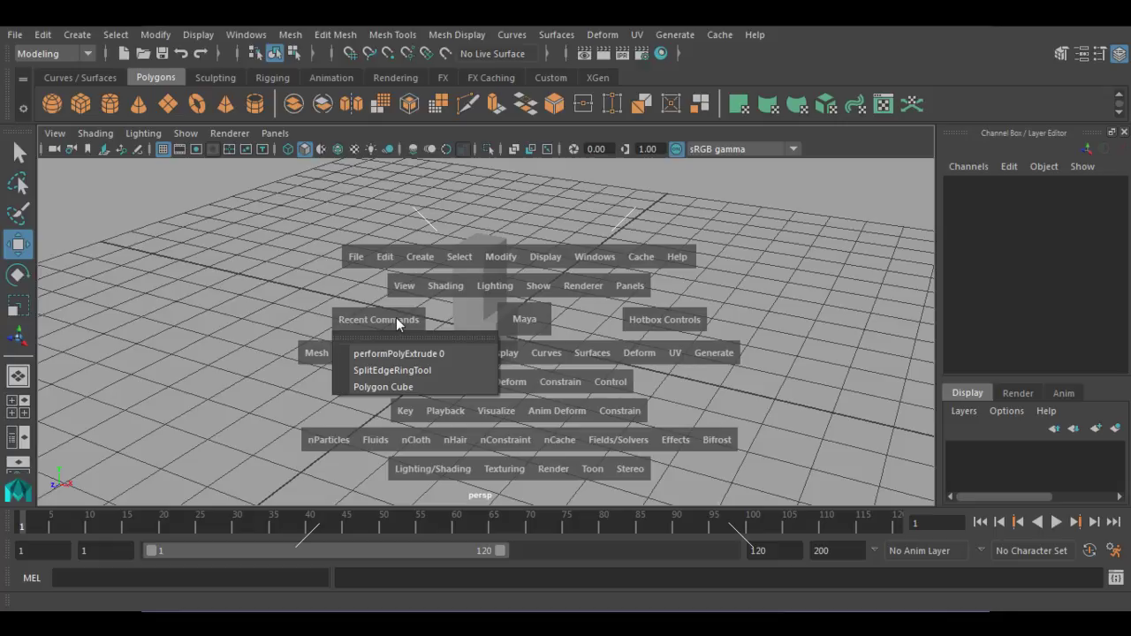
click(396, 318)
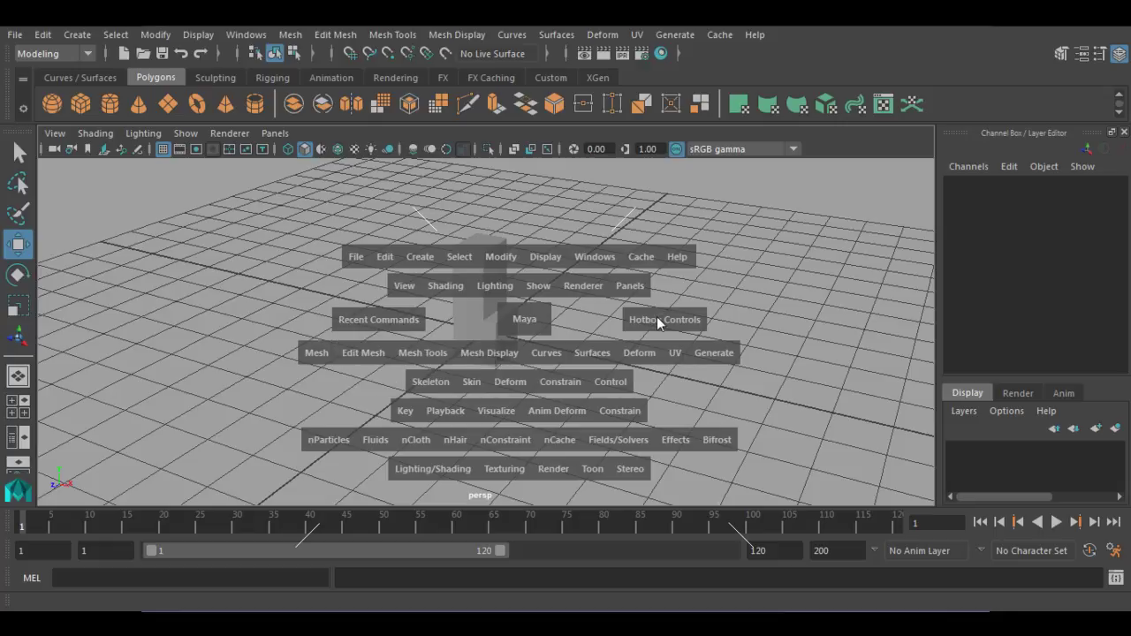
click(656, 320)
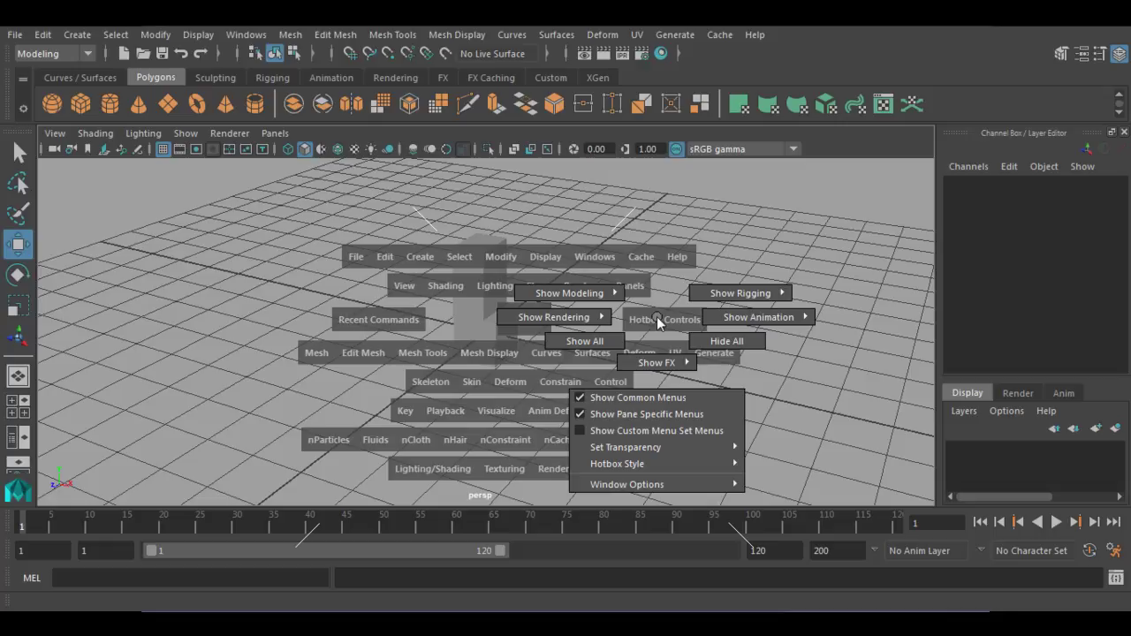
click(656, 316)
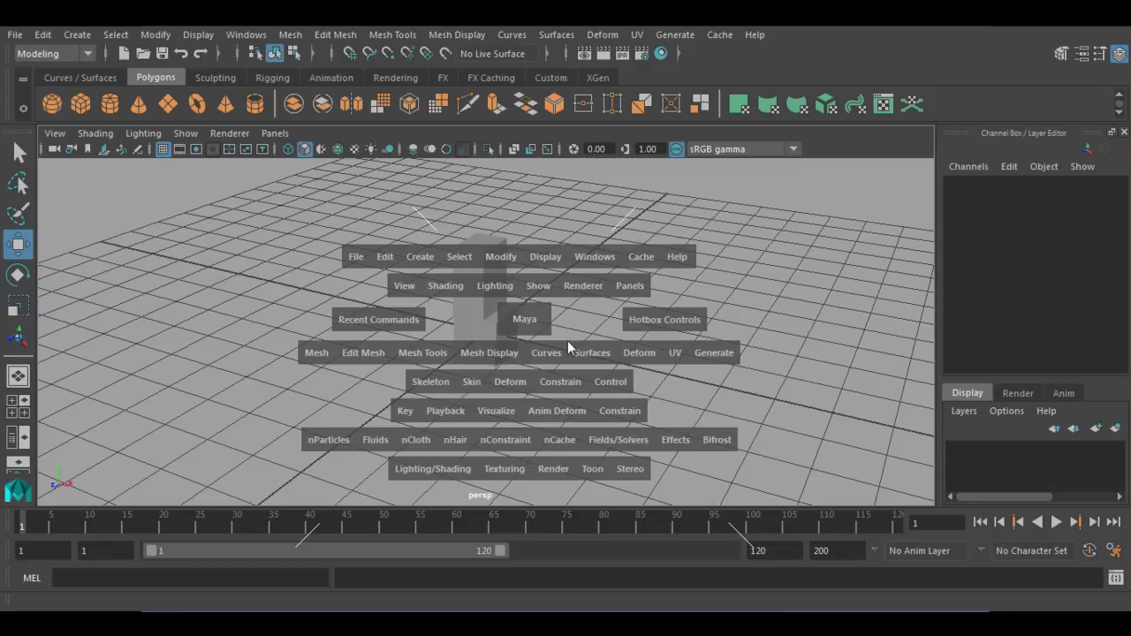
Set the hotbox to display Modeling Only and check the reduced layout
click(650, 320)
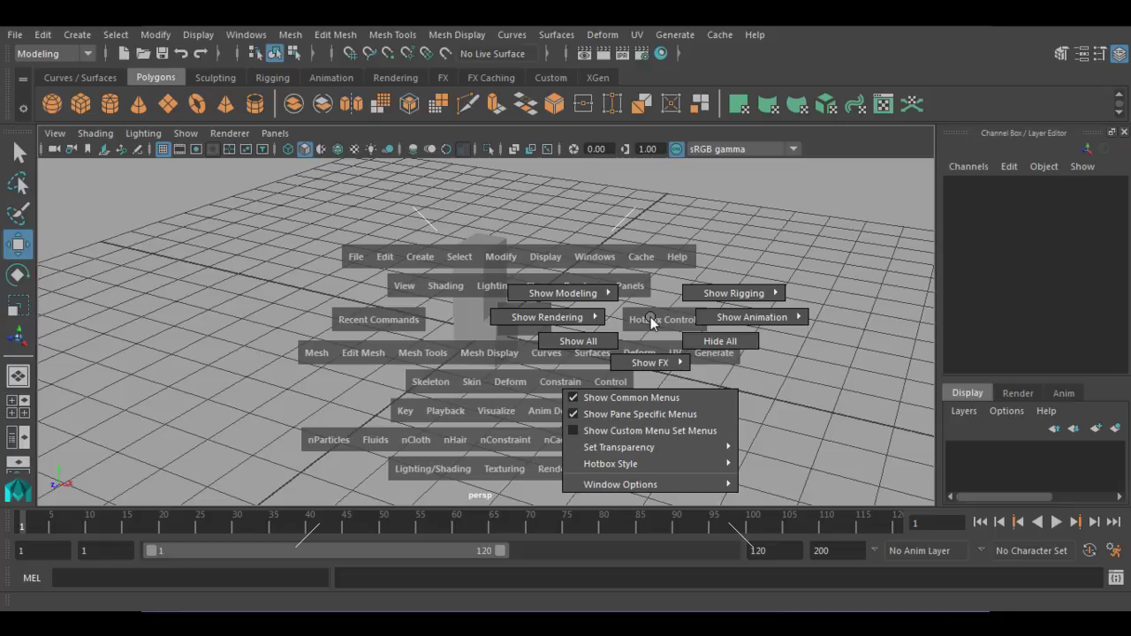
drag(651, 324, 569, 328)
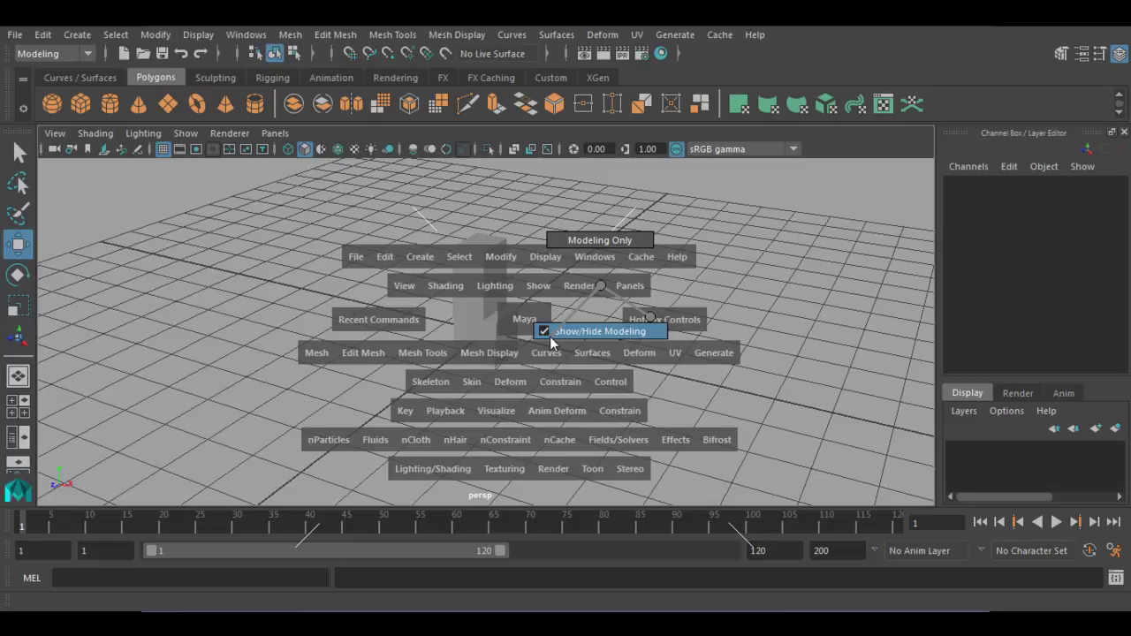
click(583, 242)
key(space)
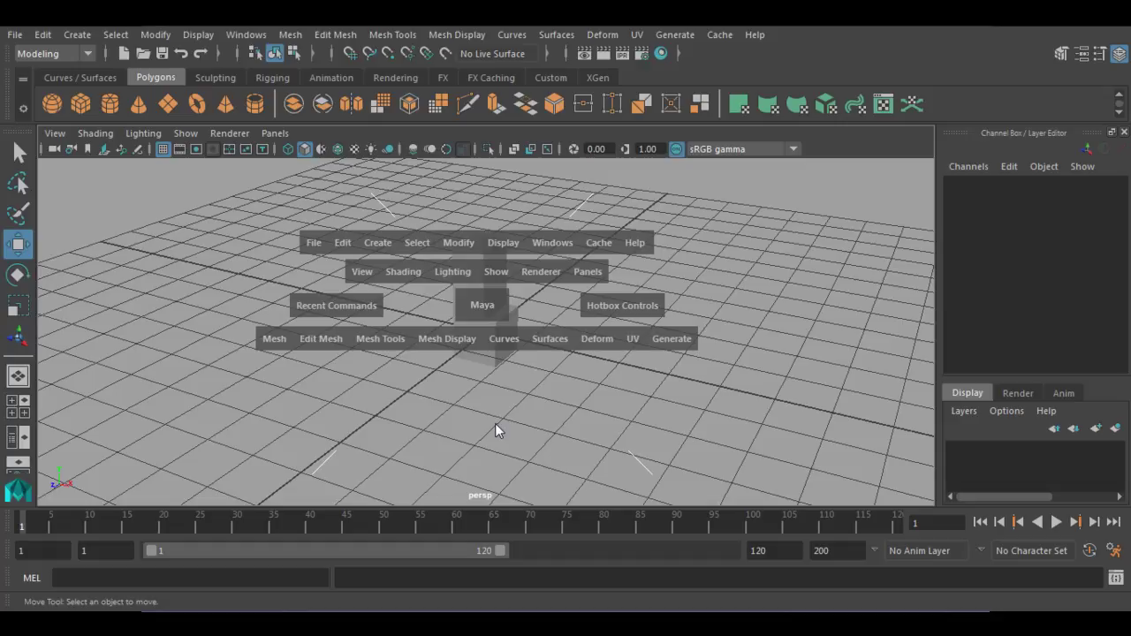
key(space)
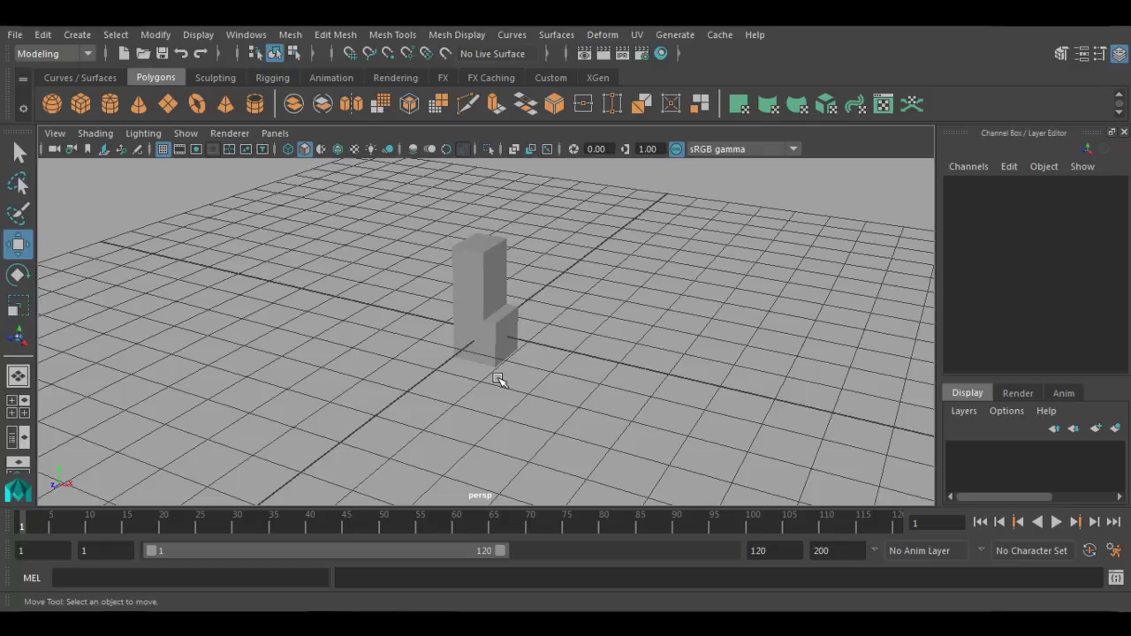
Limit the hotbox to the Animation menus, then hide all of its menu rows
key(space)
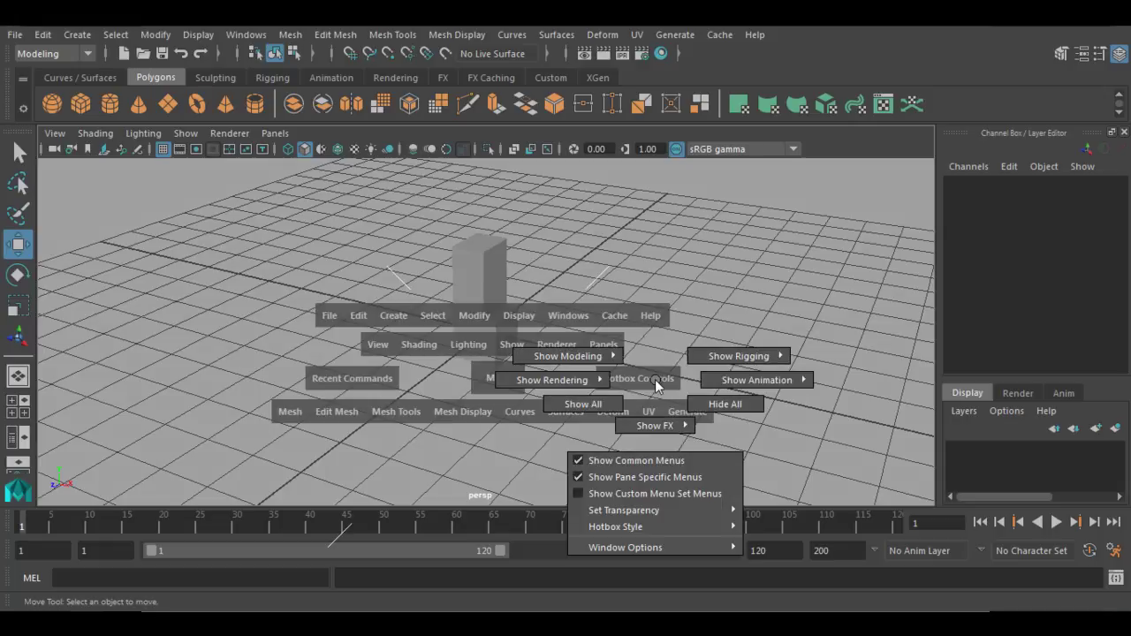
drag(655, 379, 799, 387)
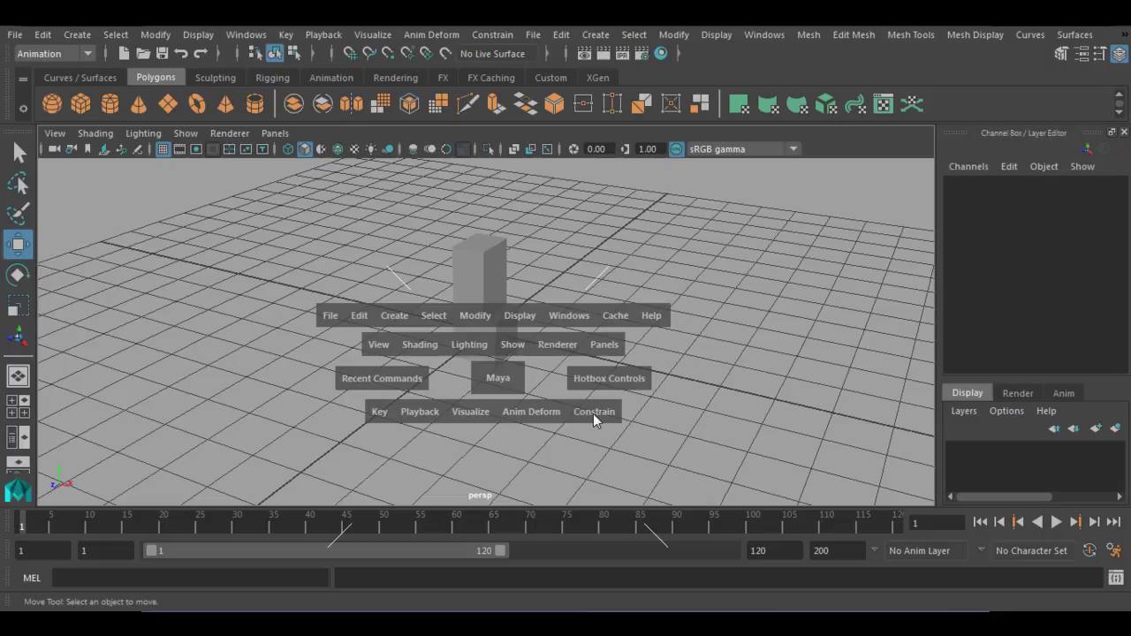
click(497, 380)
click(589, 380)
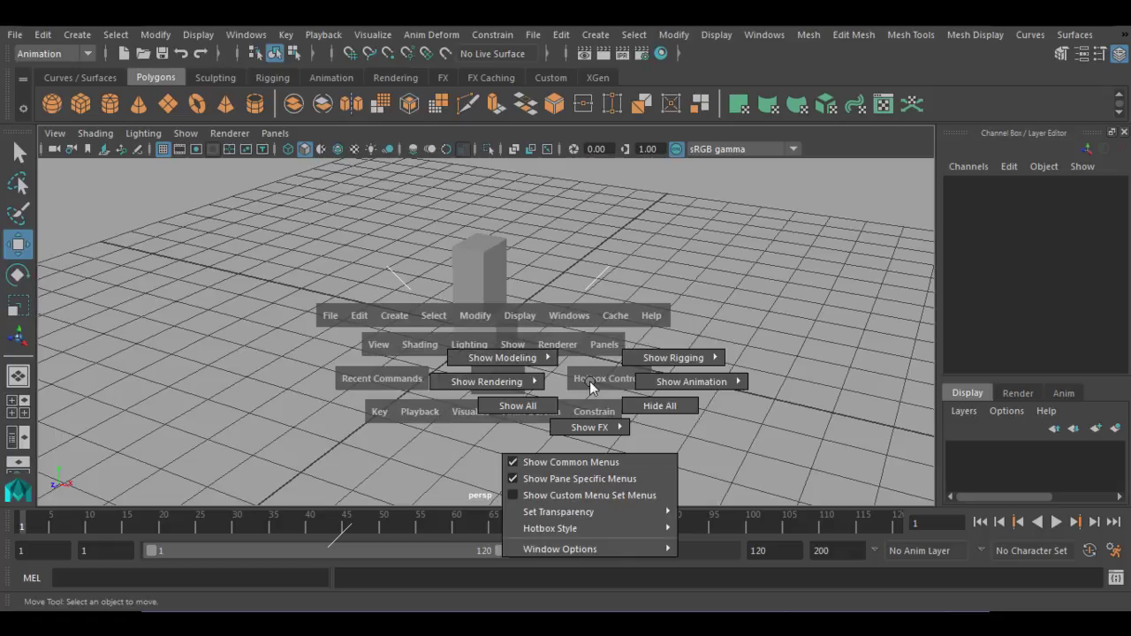
click(631, 406)
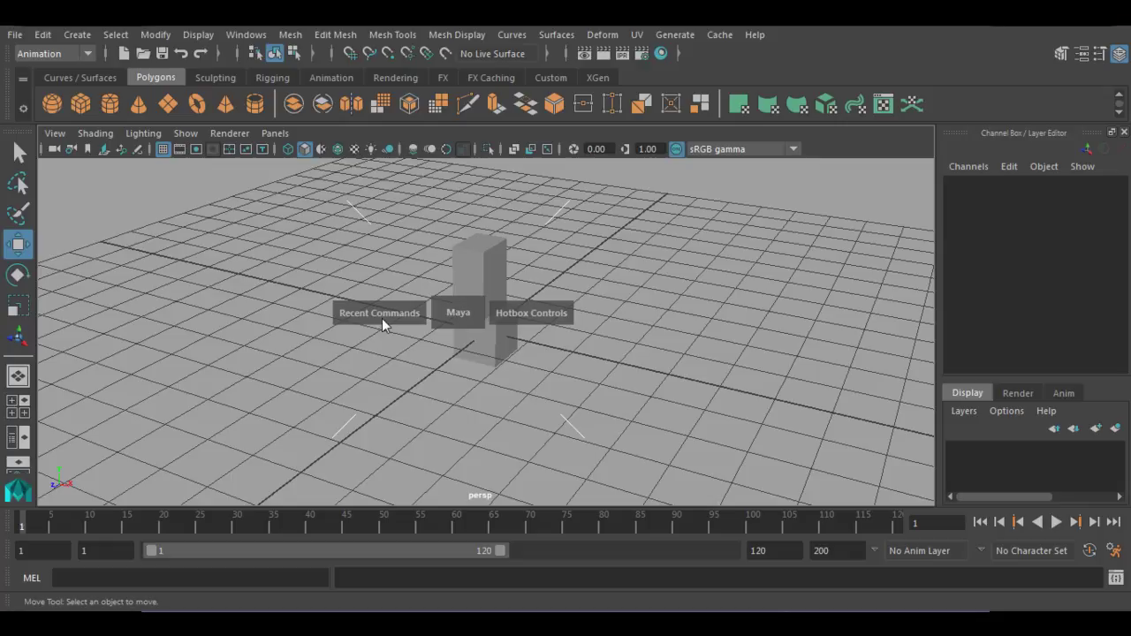
Show all menu sets in the hotbox to check the full layout, then hide them all again
click(524, 311)
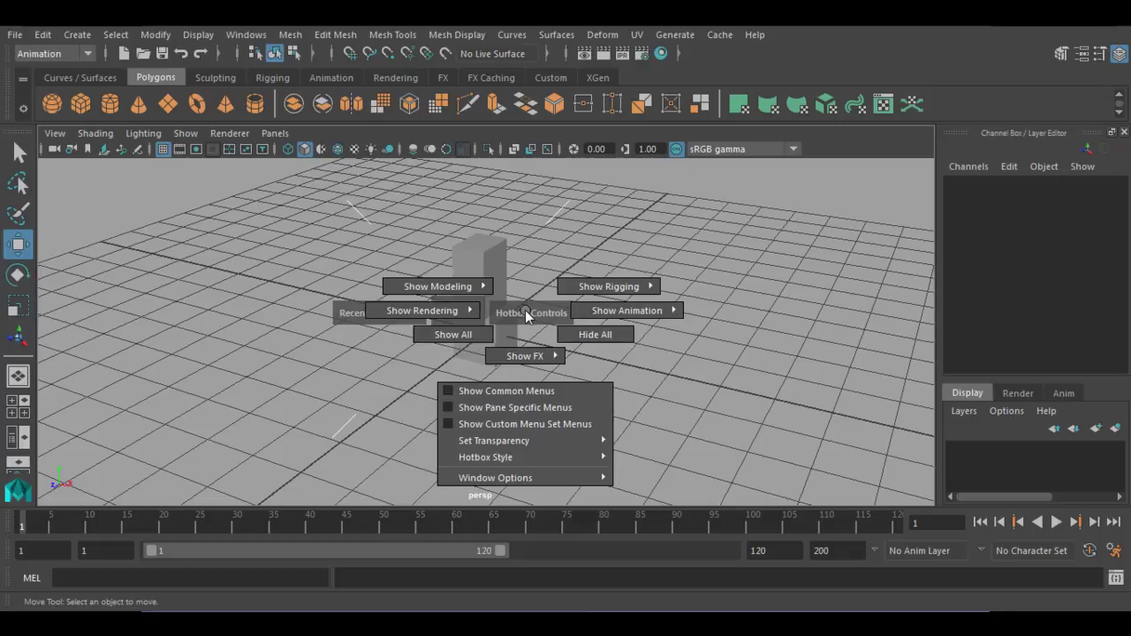
click(453, 334)
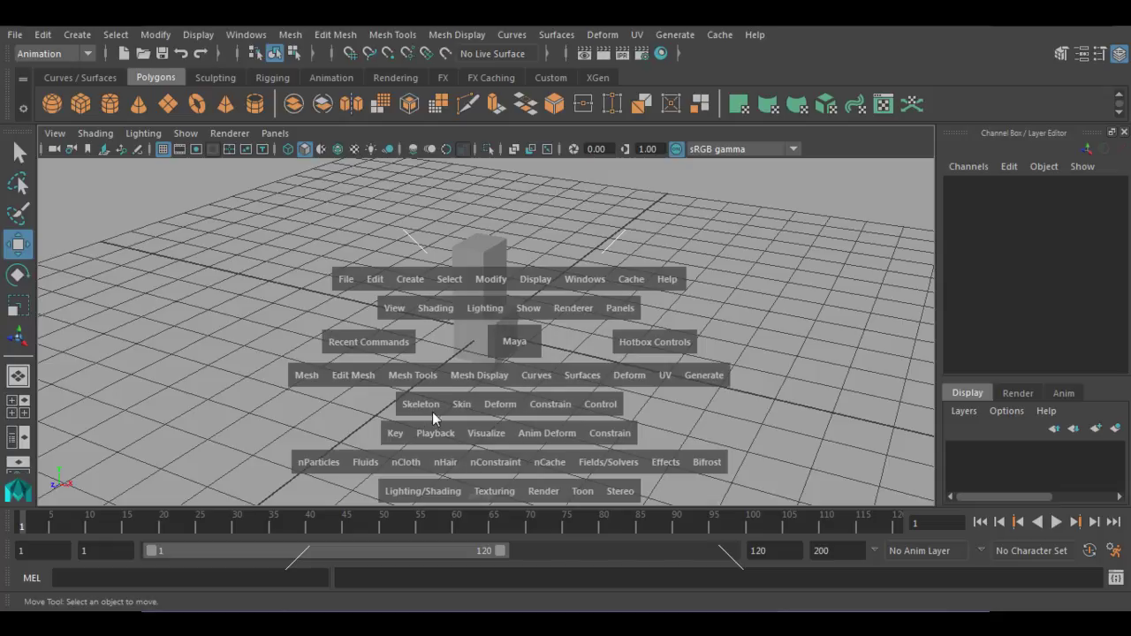
key(space)
key(space)
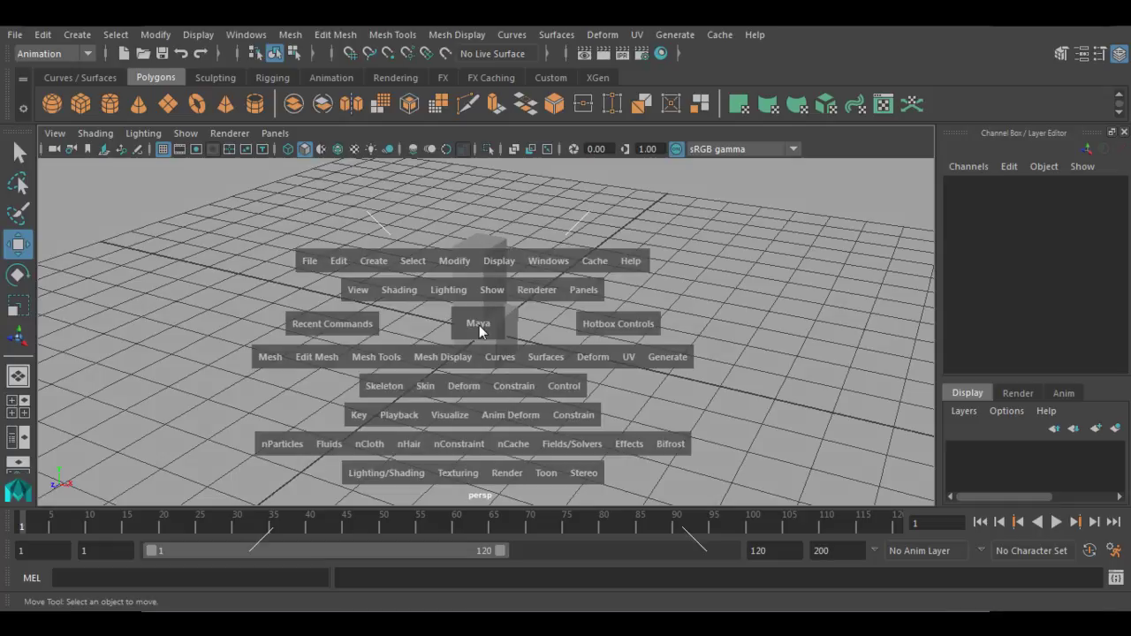
click(616, 324)
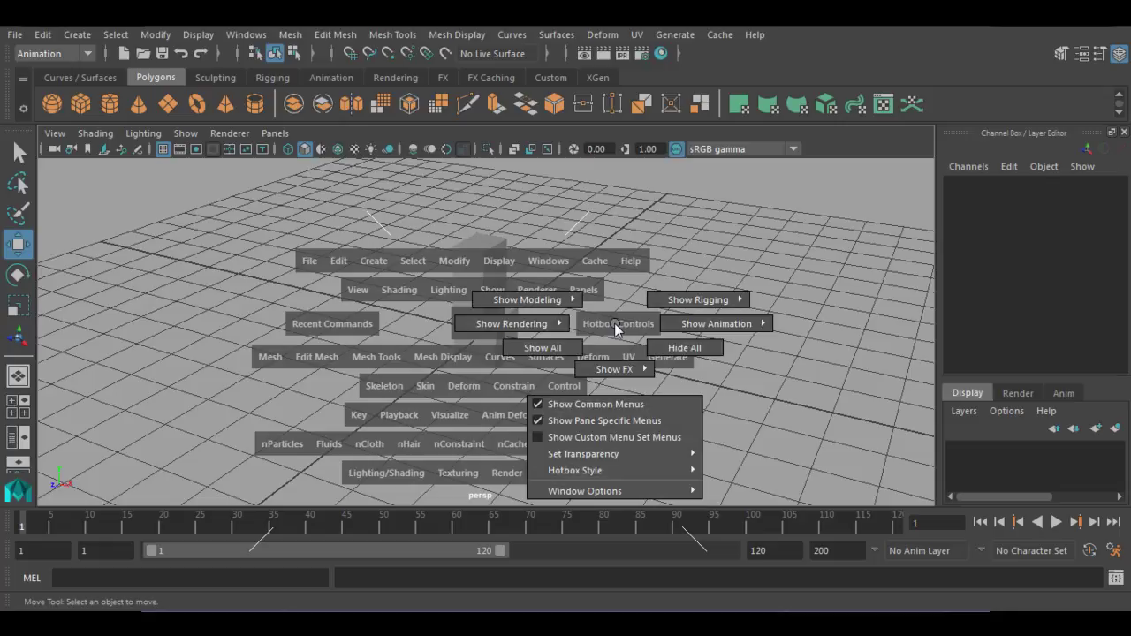
click(654, 347)
key(space)
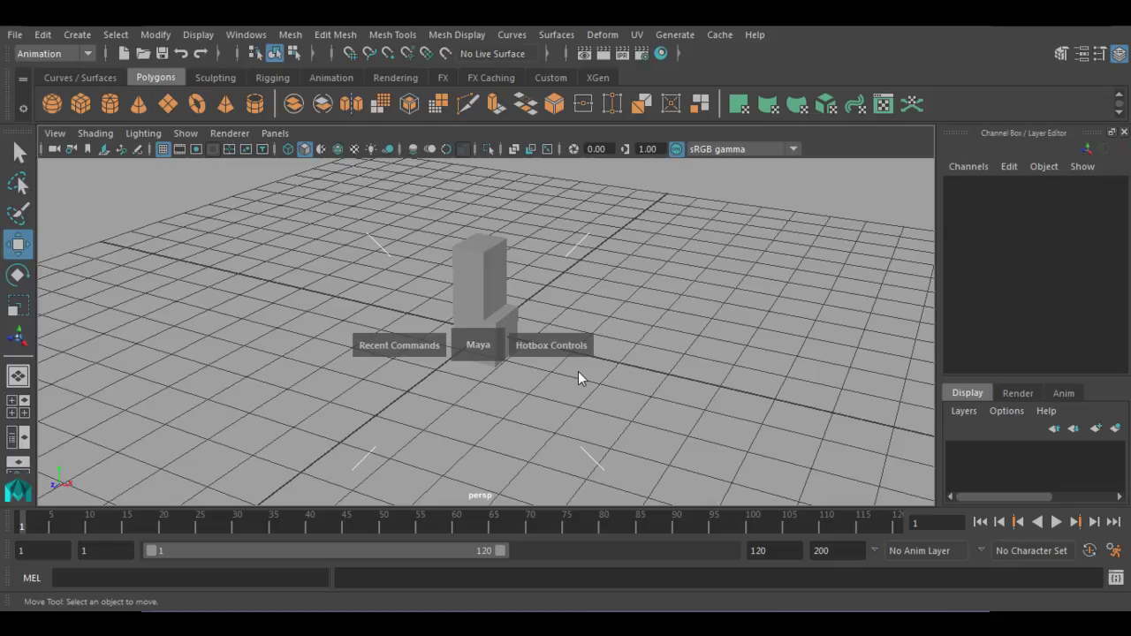
Use the hotbox's central view choices to display the Front View, then return to the Perspective View
click(477, 345)
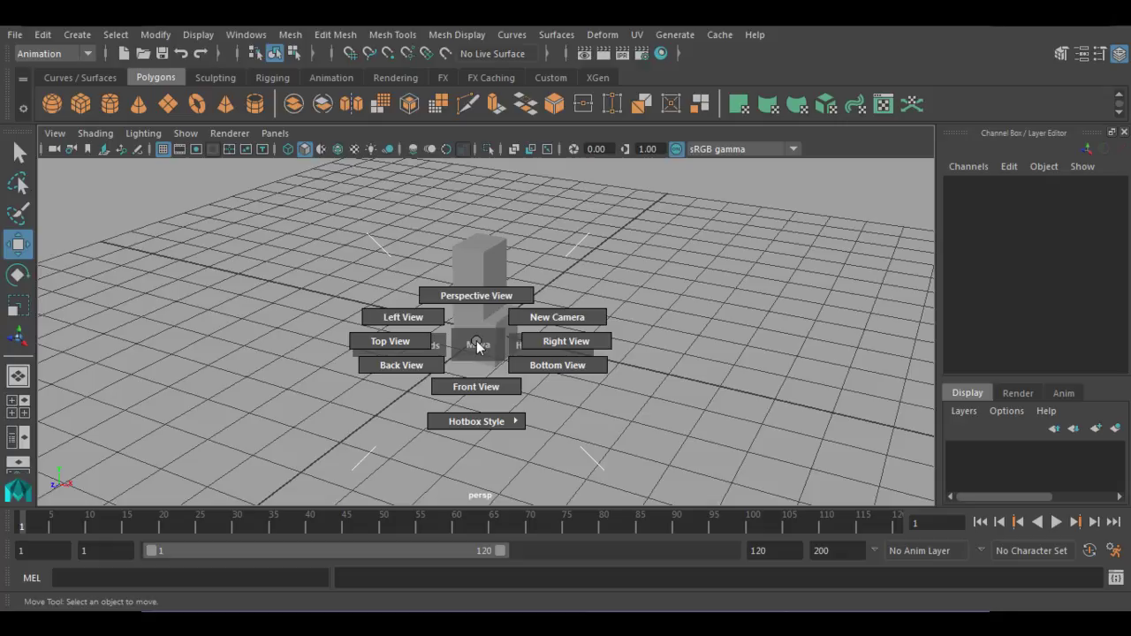
click(476, 345)
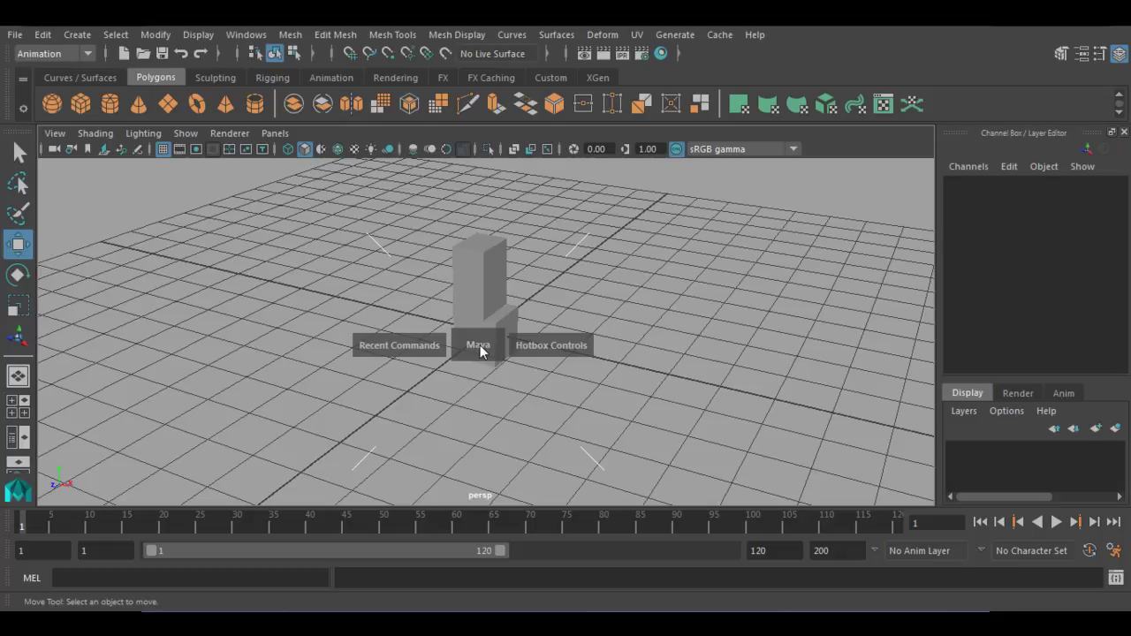
click(479, 344)
drag(480, 351, 504, 389)
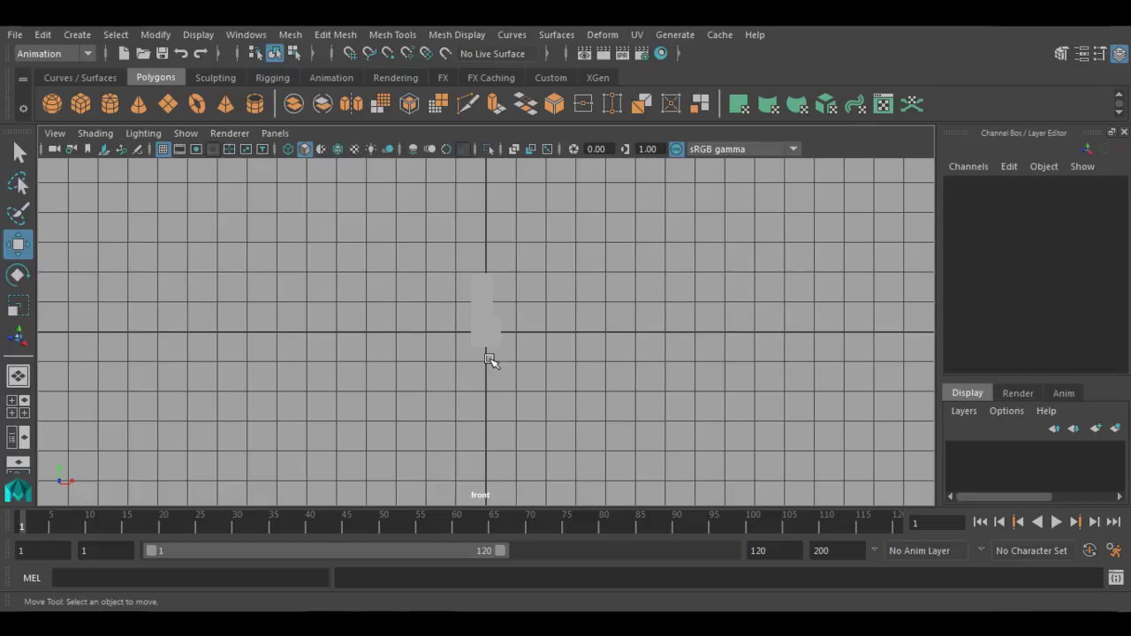
key(space)
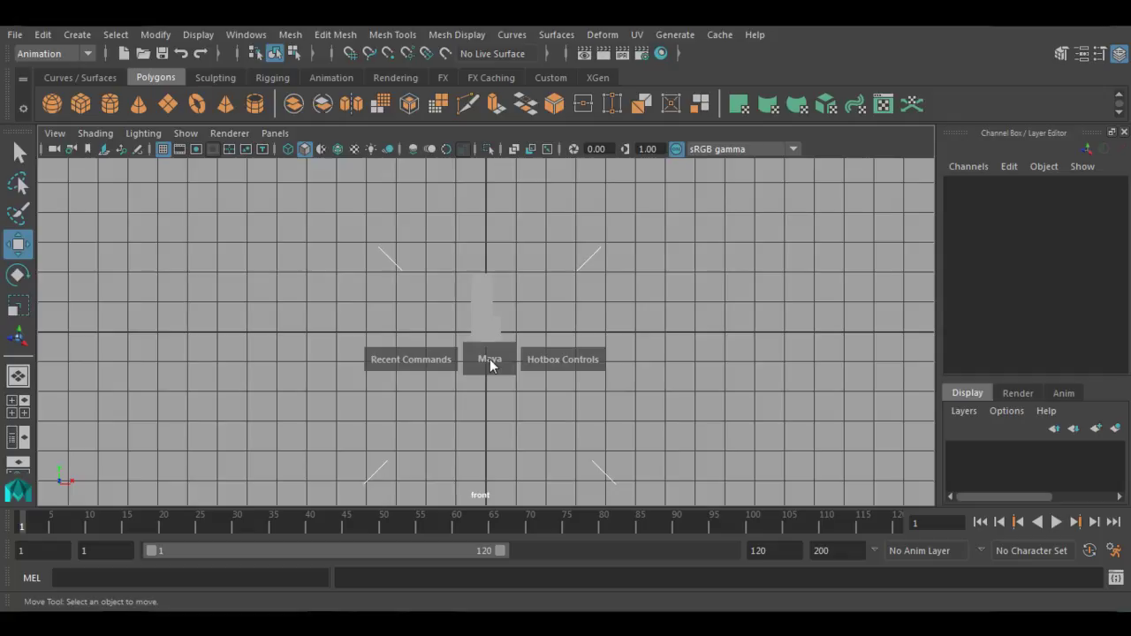
drag(490, 359, 489, 309)
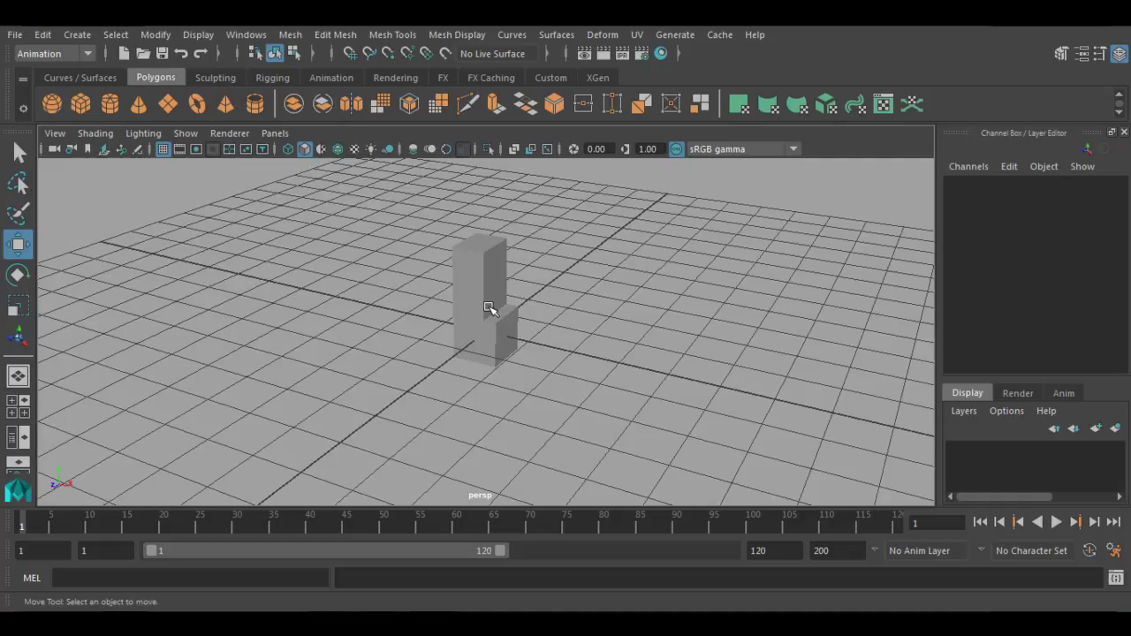
Use the hotbox's central view choices to display the Back View, then return to the Perspective View
key(space)
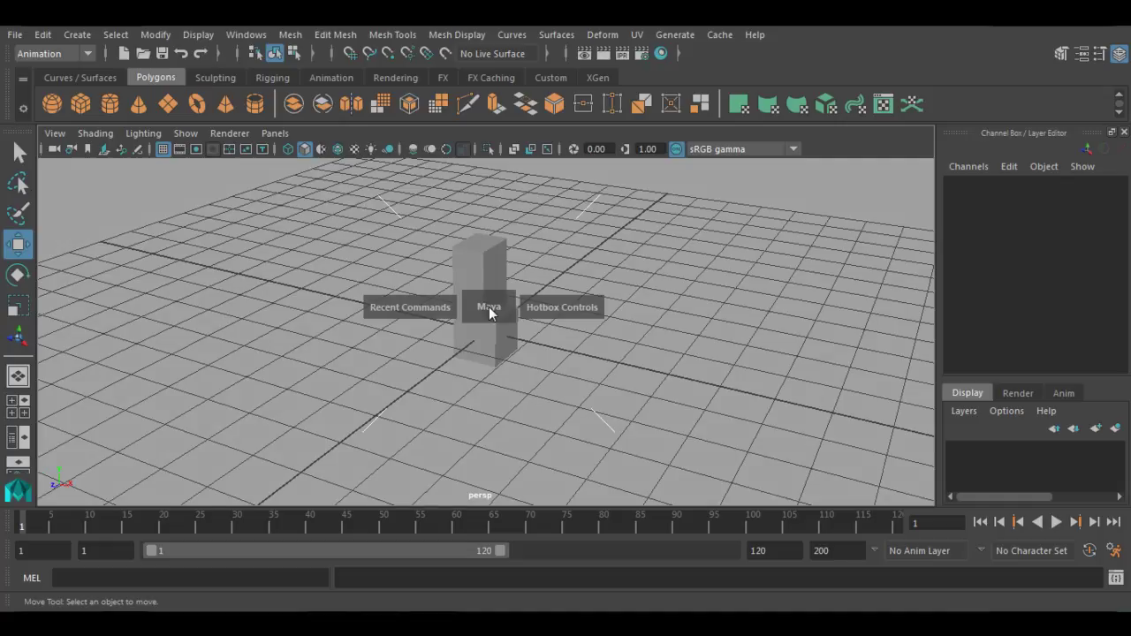
drag(489, 308, 490, 309)
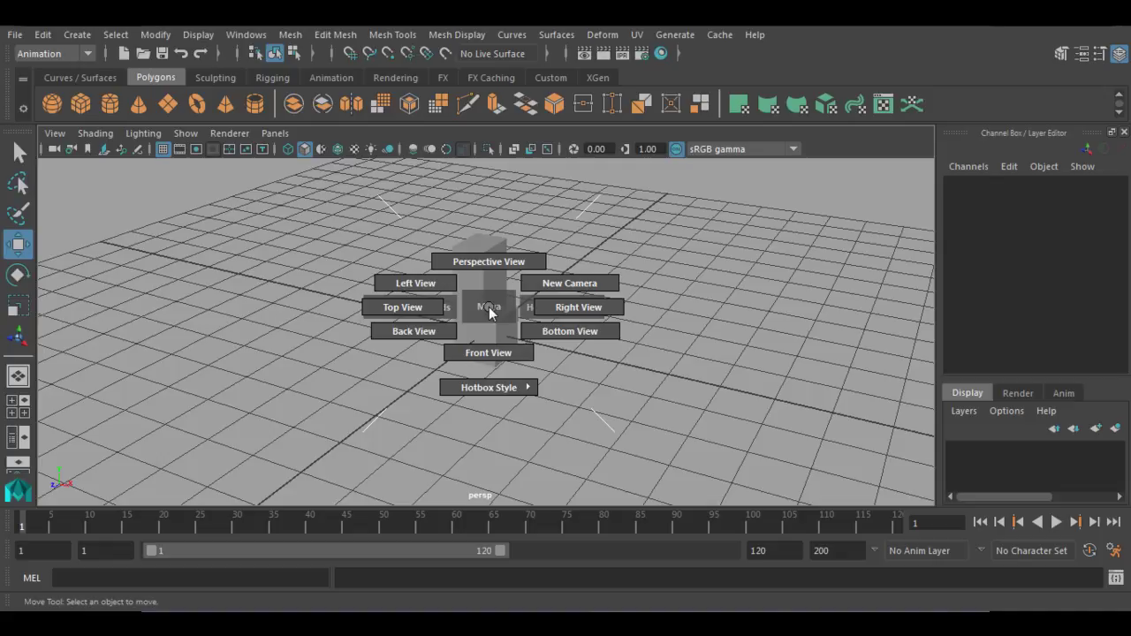
drag(489, 309, 397, 324)
drag(517, 326, 515, 271)
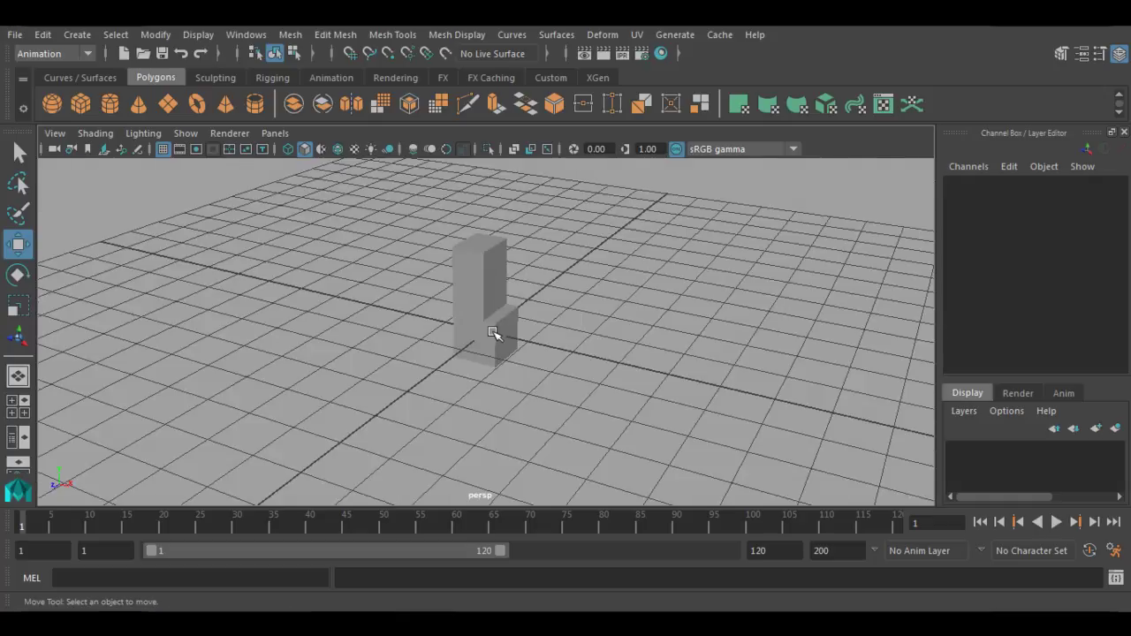
Apply the Persp/Outliner layout from the hotbox's upper zone and look at the model beside the Outliner
key(space)
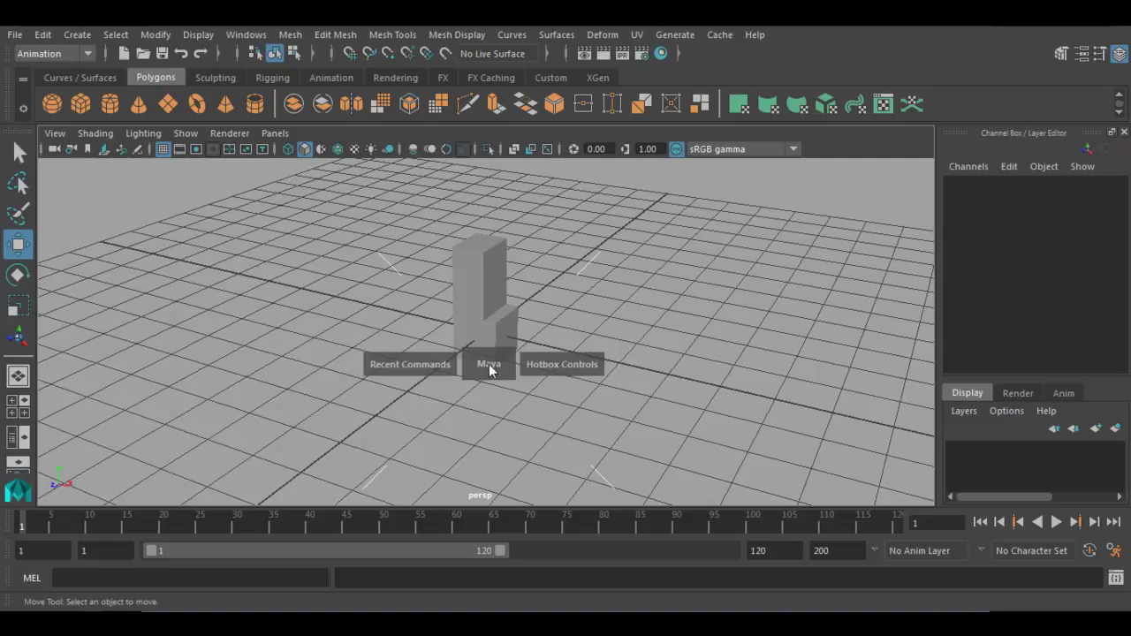
click(491, 244)
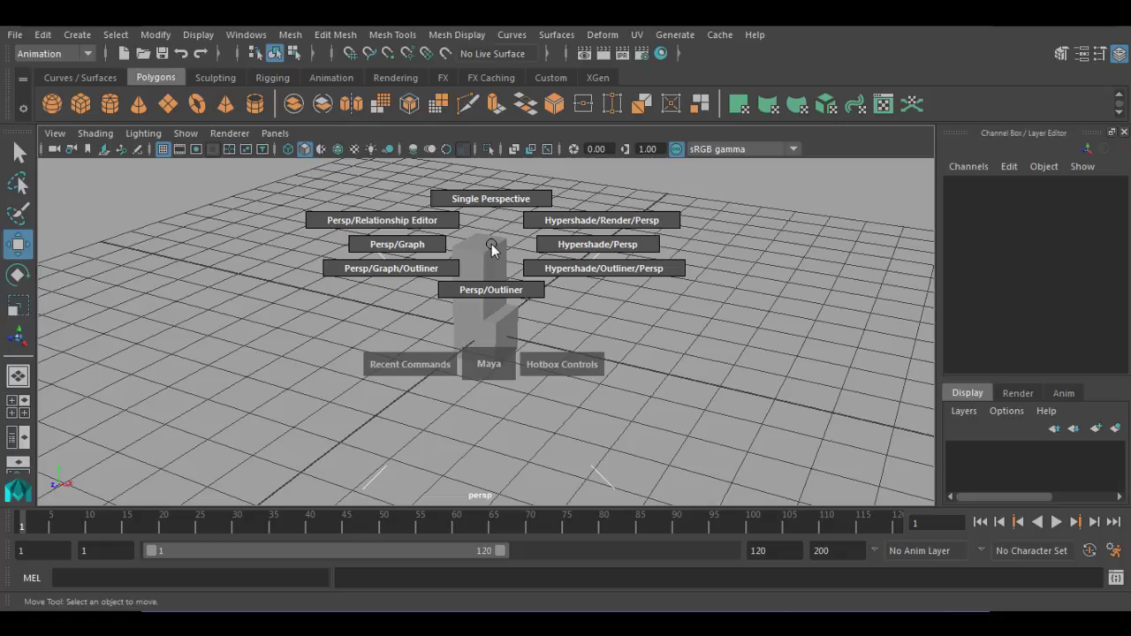
drag(492, 249, 523, 298)
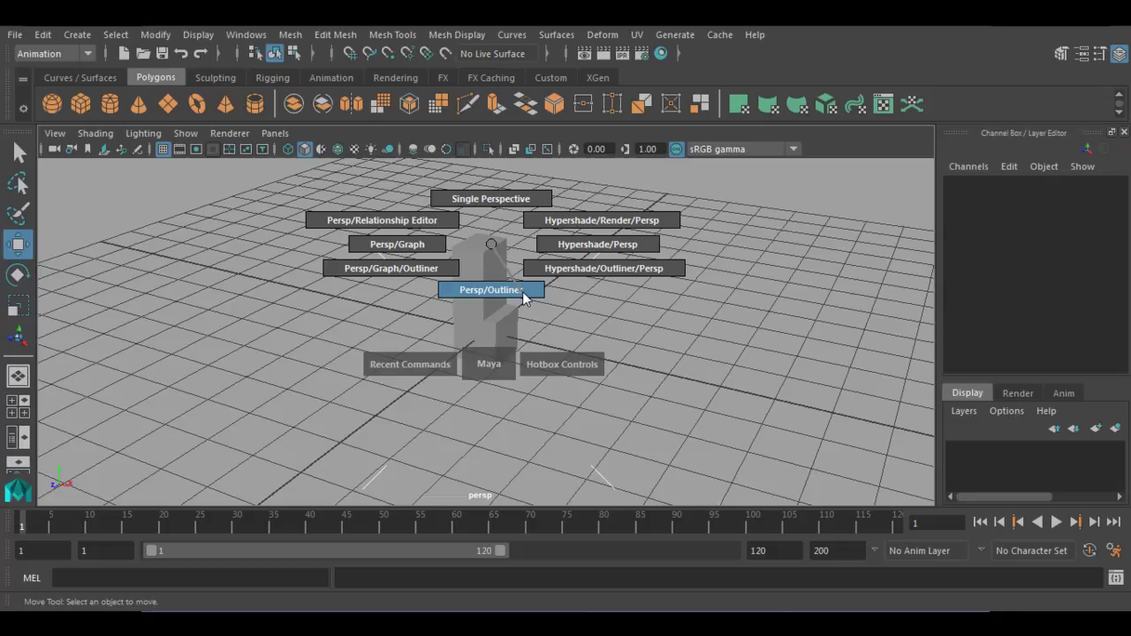
drag(523, 299, 525, 298)
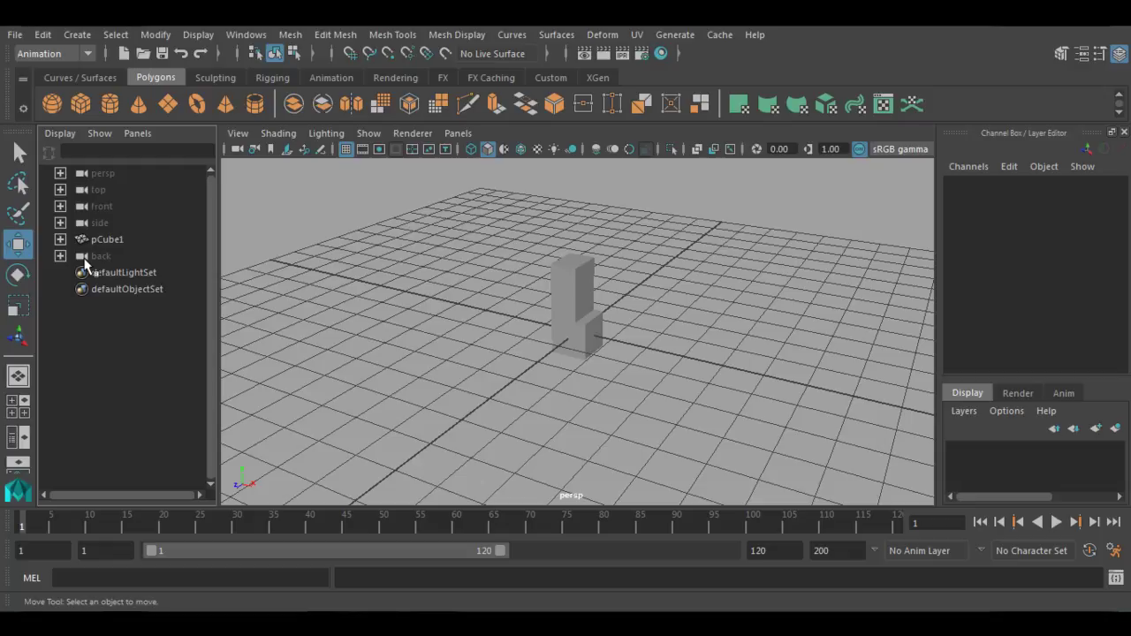
mouse_move(532, 365)
alt+mouse_down()
mouse_move(585, 352)
mouse_move(522, 346)
alt+mouse_up()
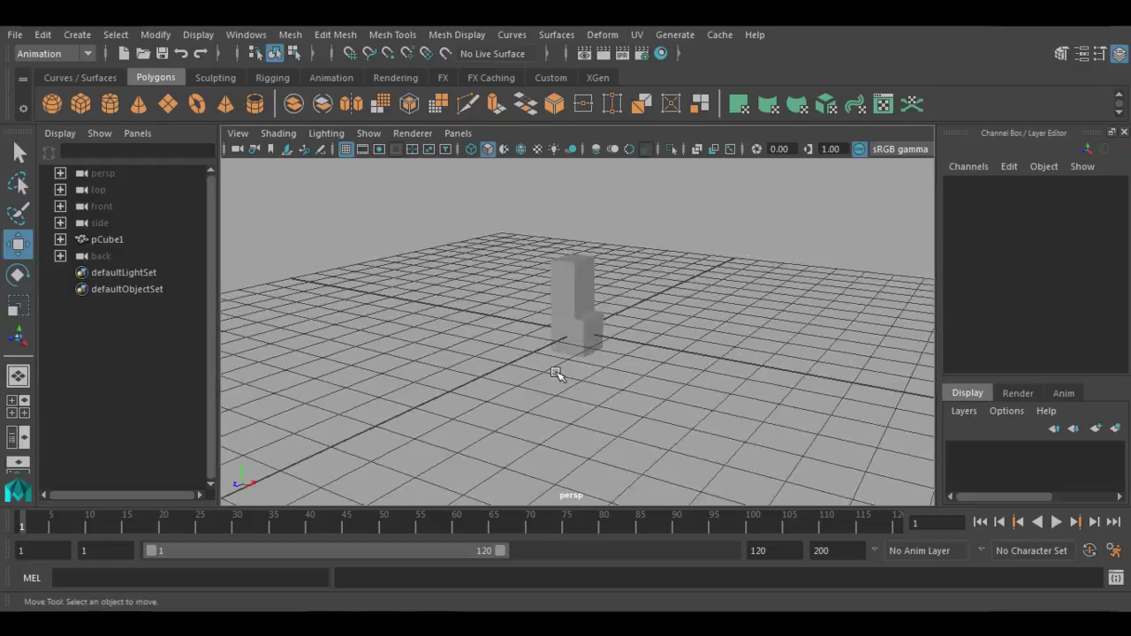
Apply the Persp/Graph layout from the hotbox's upper zone and select the cube so it is listed in the Graph Editor
key(space)
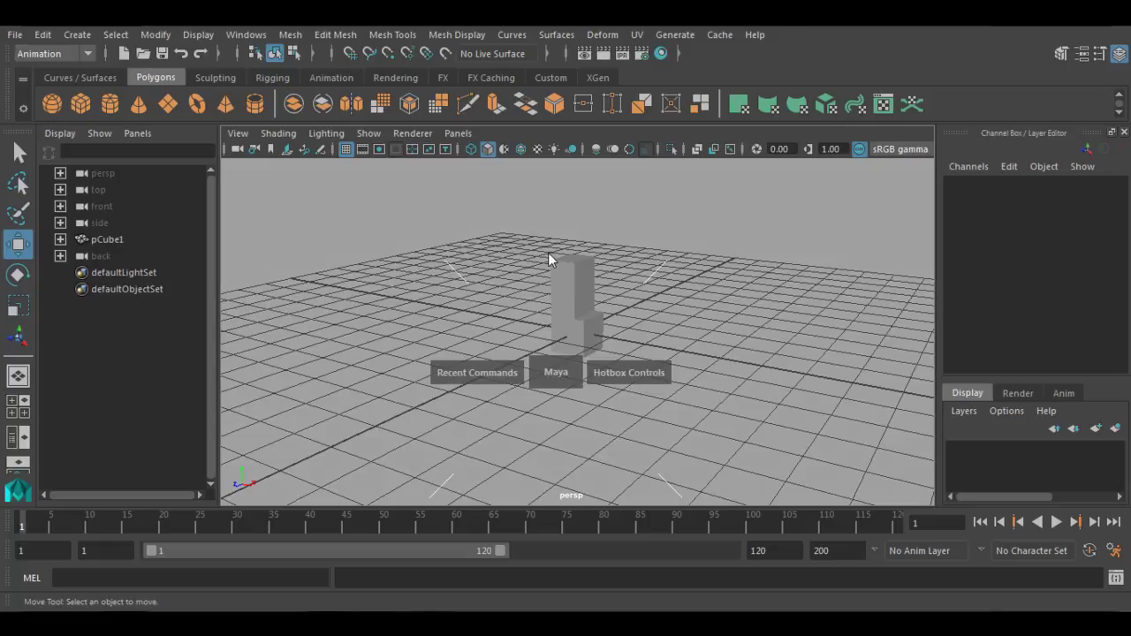
drag(549, 254, 549, 255)
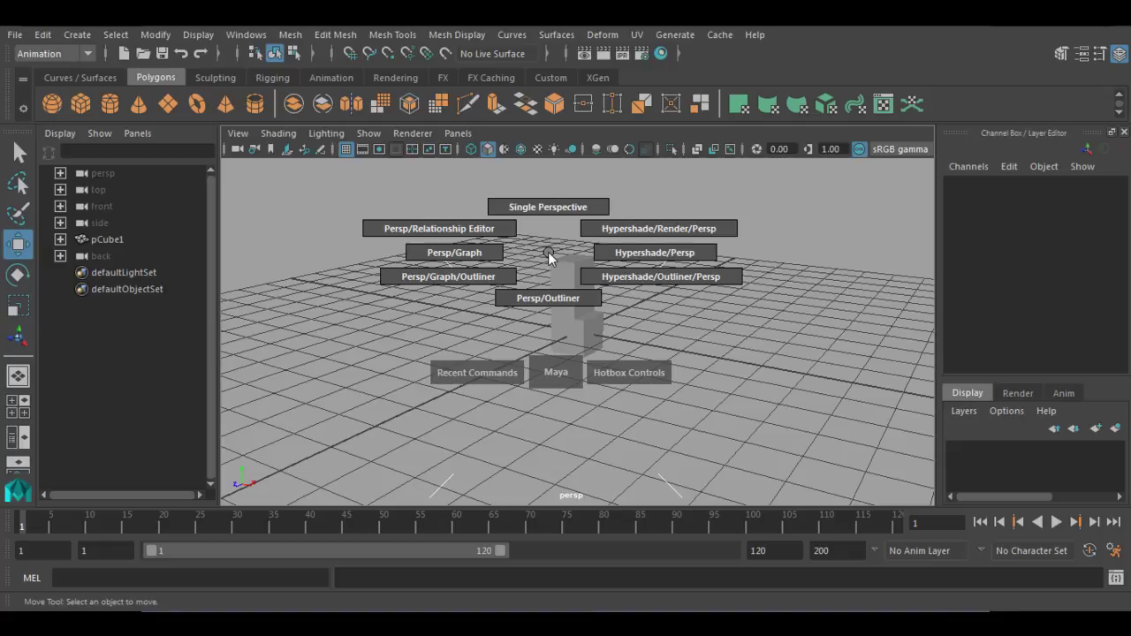
drag(547, 252, 487, 256)
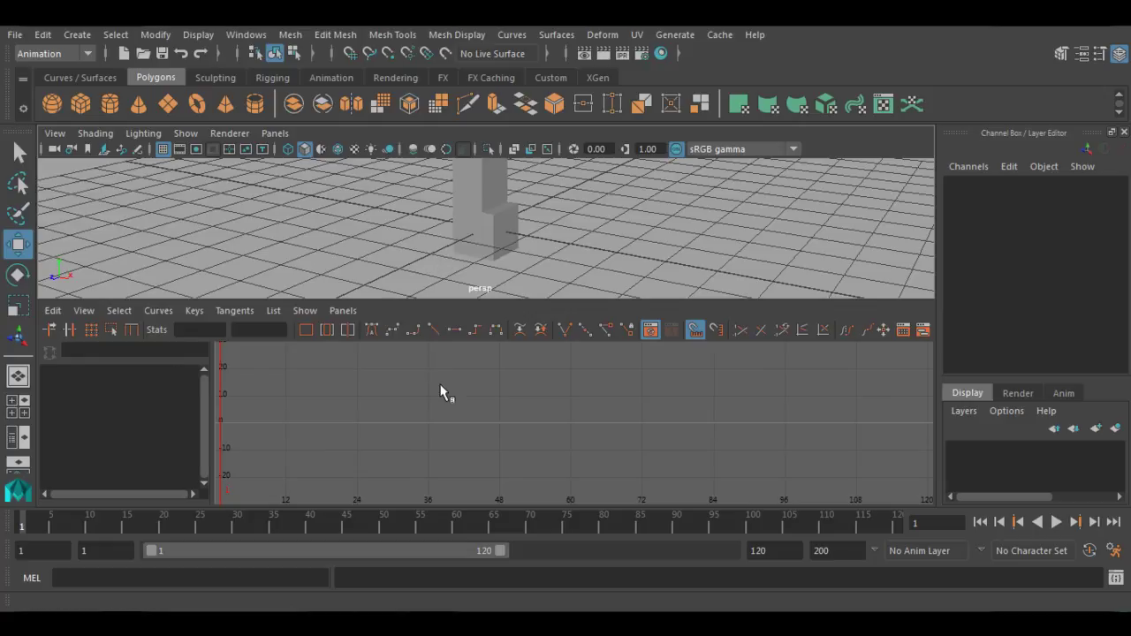
scroll(447, 281, down, 3)
scroll(480, 240, down, 4)
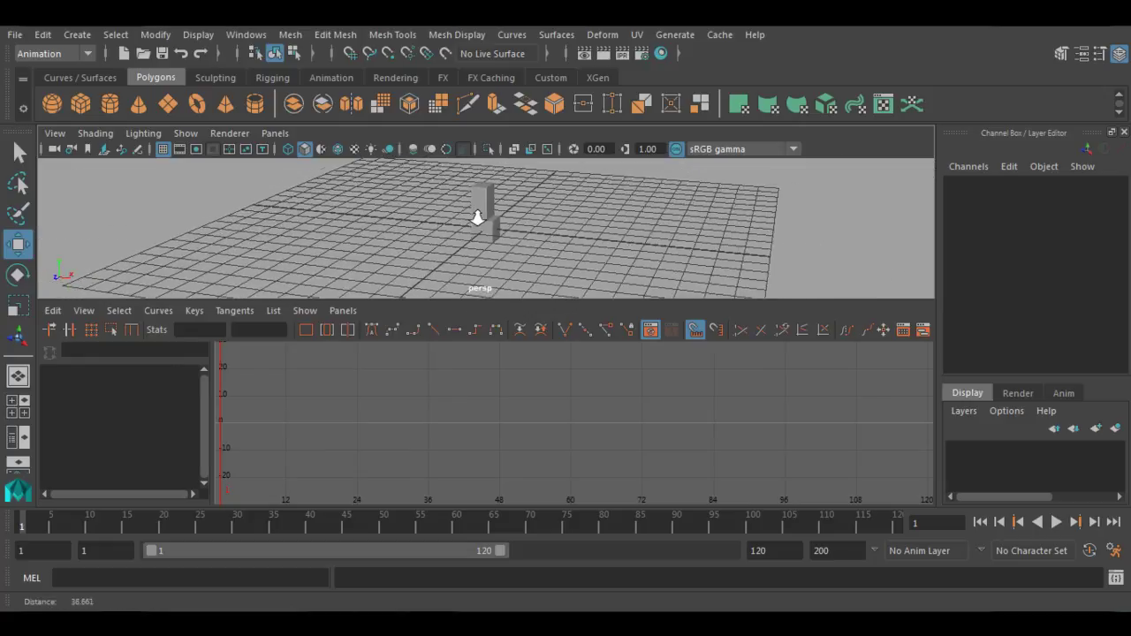
click(484, 215)
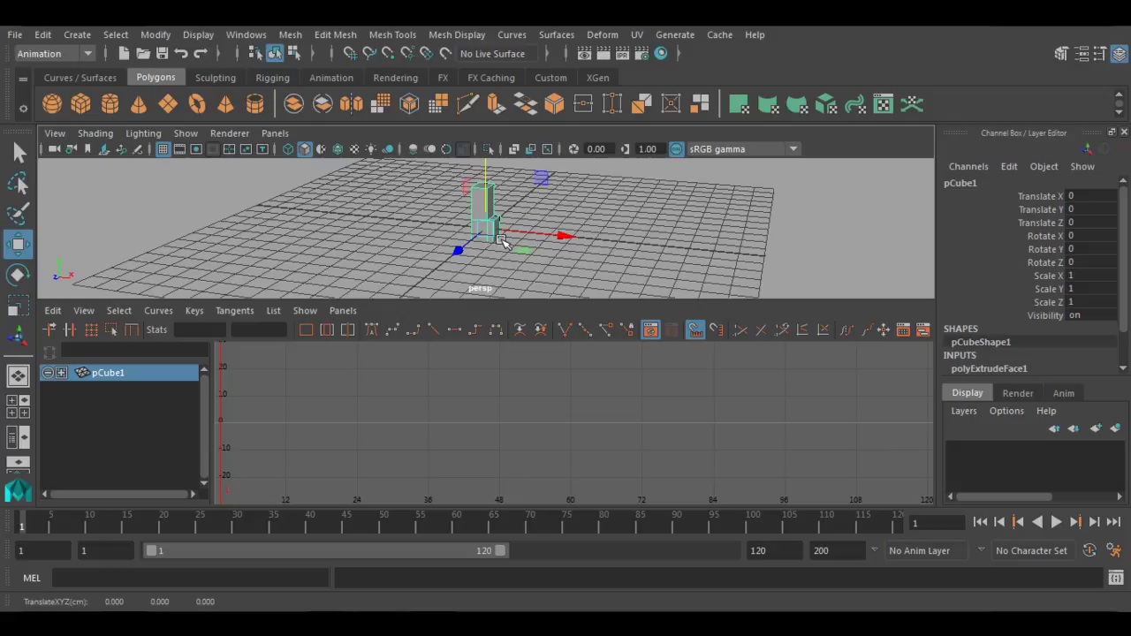
Return the workspace to a single perspective view and clear the cube selection
key(space)
drag(502, 247, 502, 206)
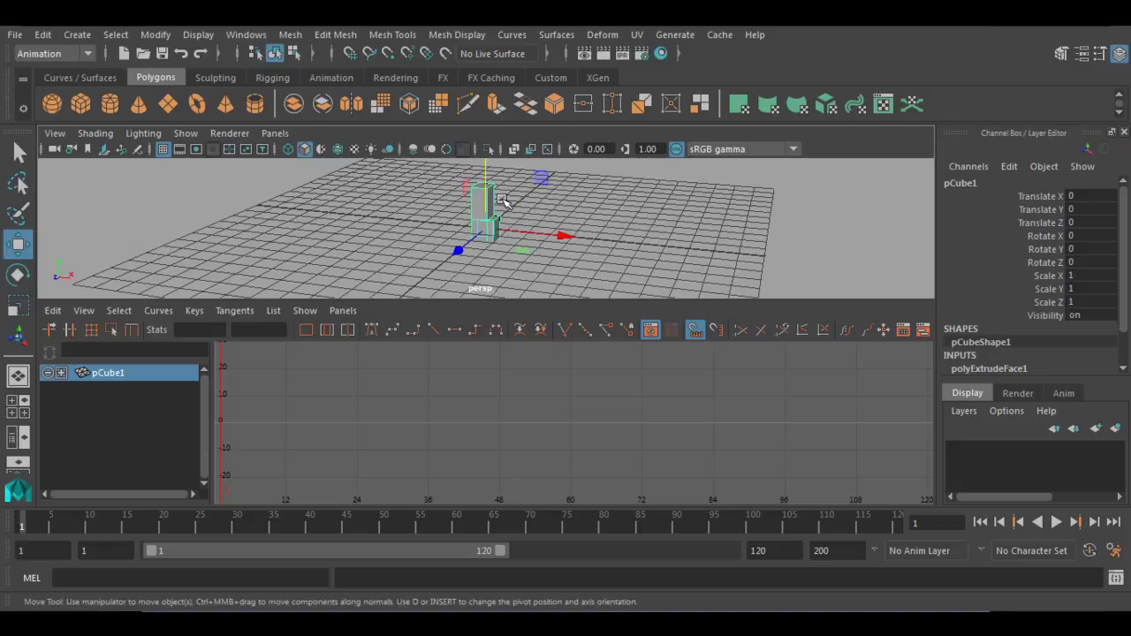
key(space)
click(565, 290)
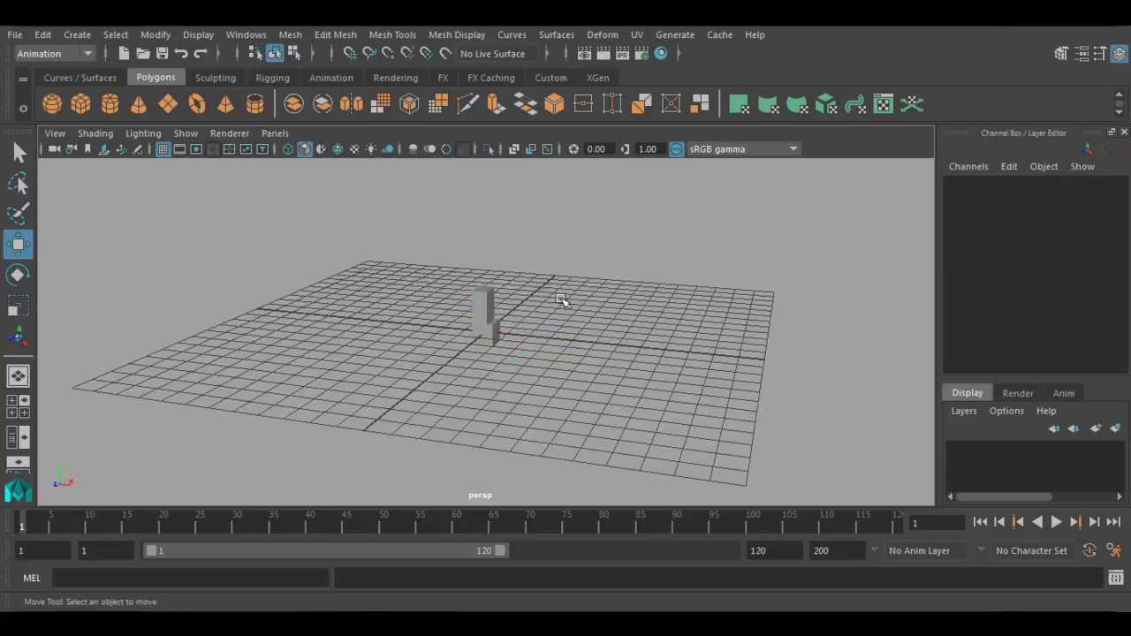
Review the layout presets in the hotbox's upper zone, then switch the panel to the Outliner from the lower zone
scroll(533, 305, up, 3)
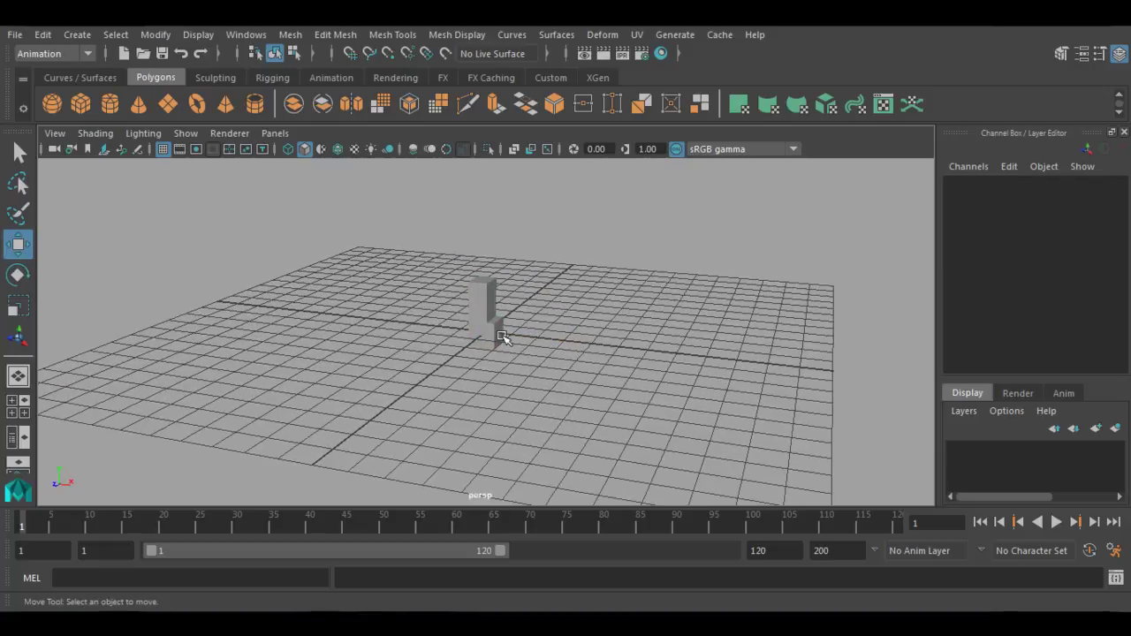
key(space)
drag(487, 253, 487, 254)
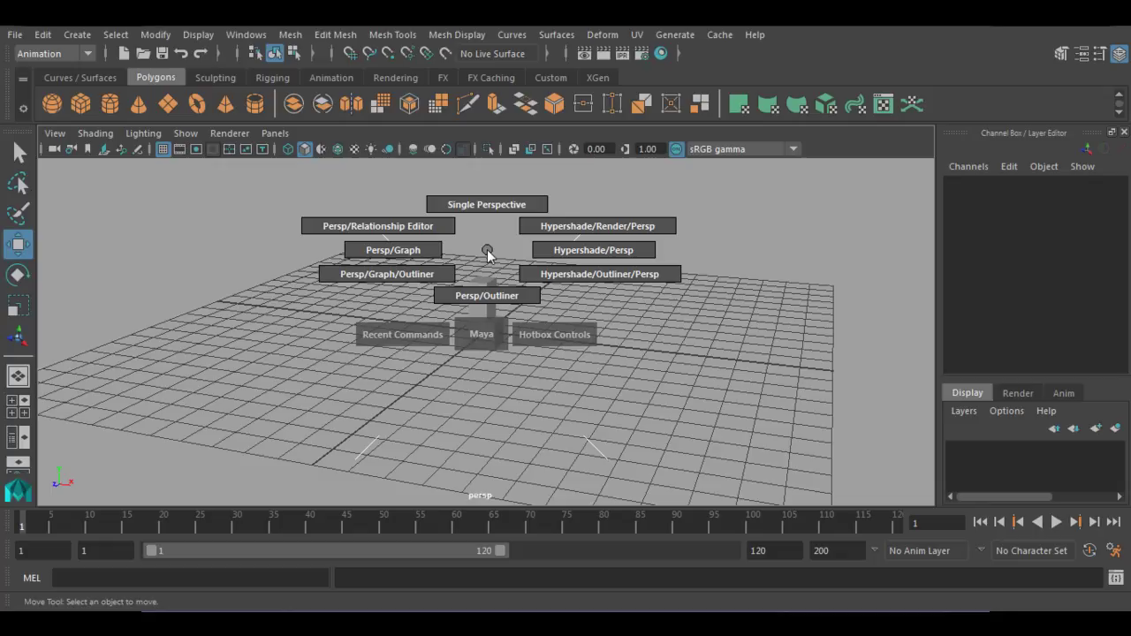
click(486, 253)
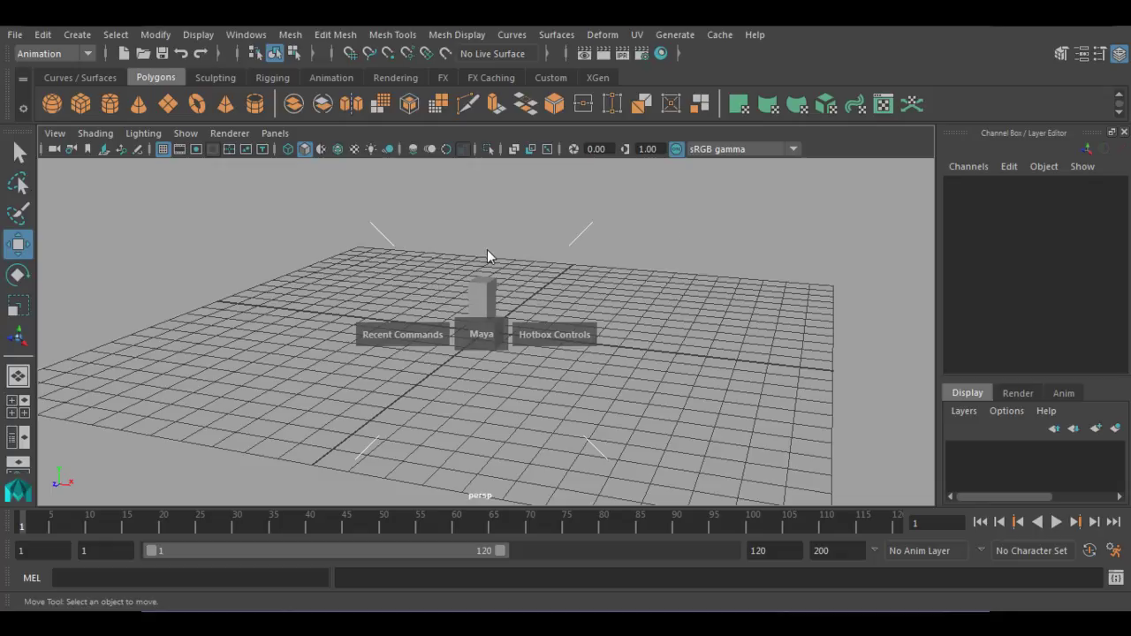
click(479, 446)
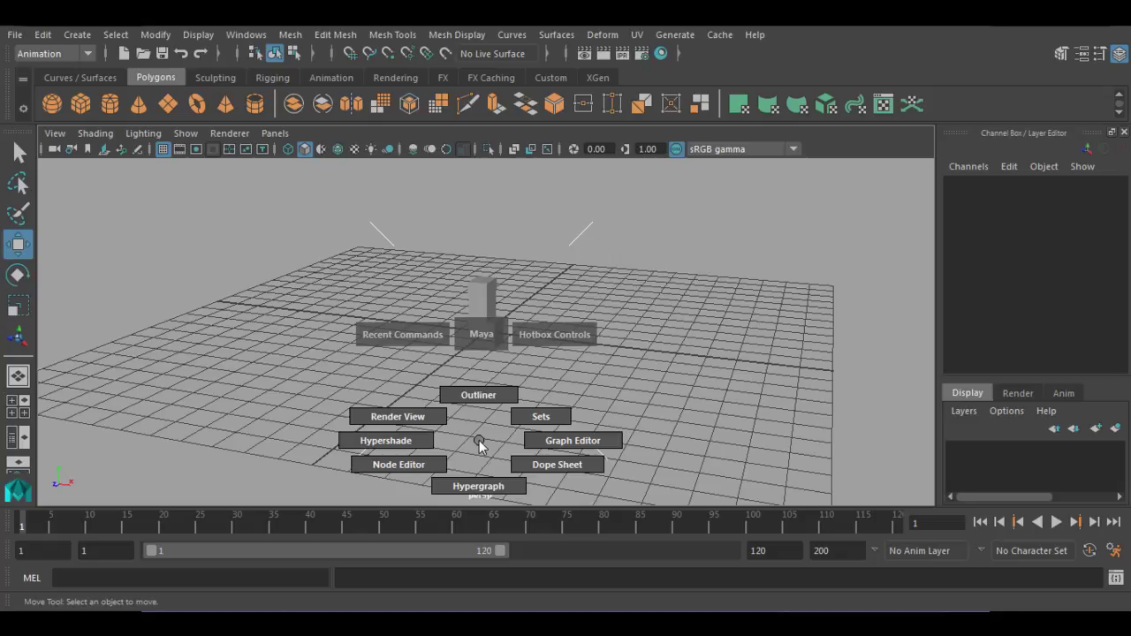
drag(479, 445, 478, 400)
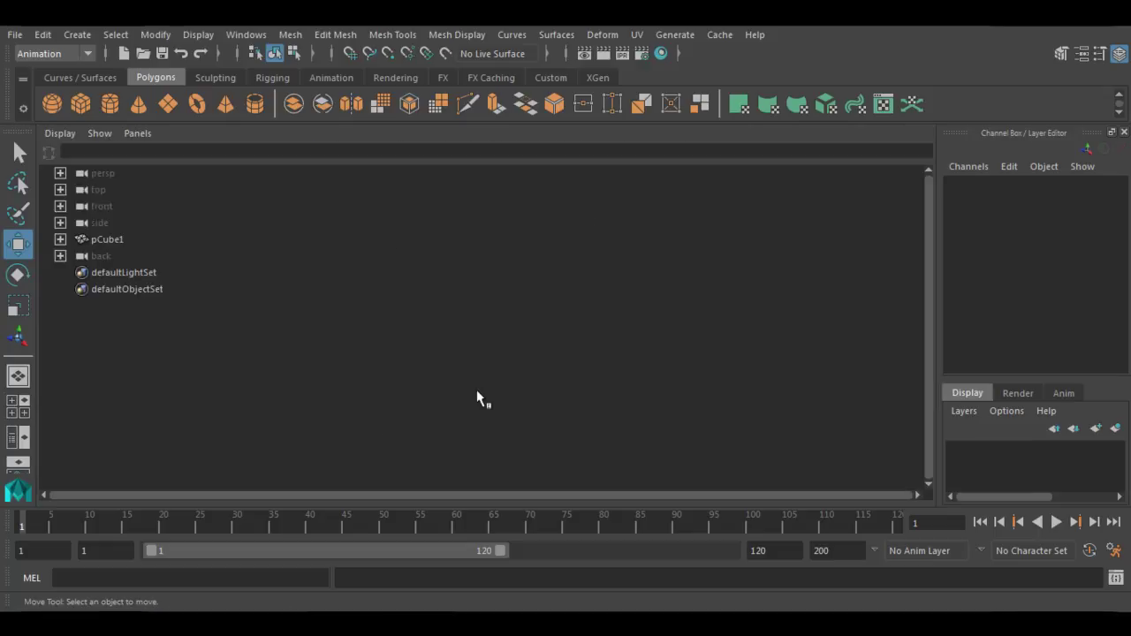
Switch the panel to the Graph Editor and after it to the Hypershade from the hotbox's lower zone
key(space)
drag(492, 302, 575, 354)
key(space)
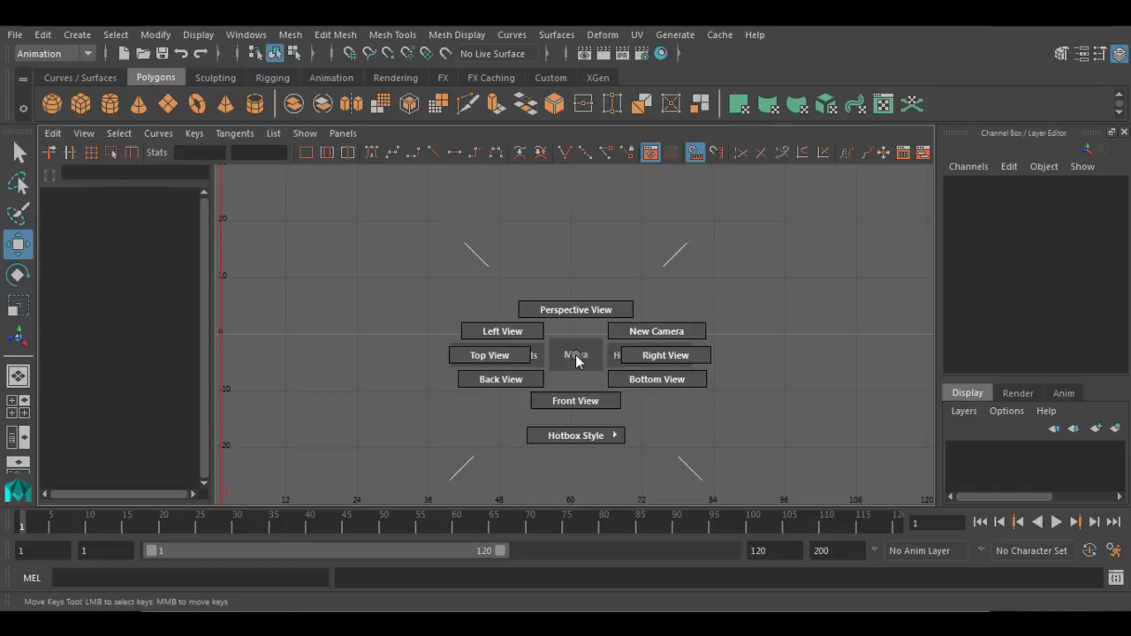
right_drag(566, 409, 493, 408)
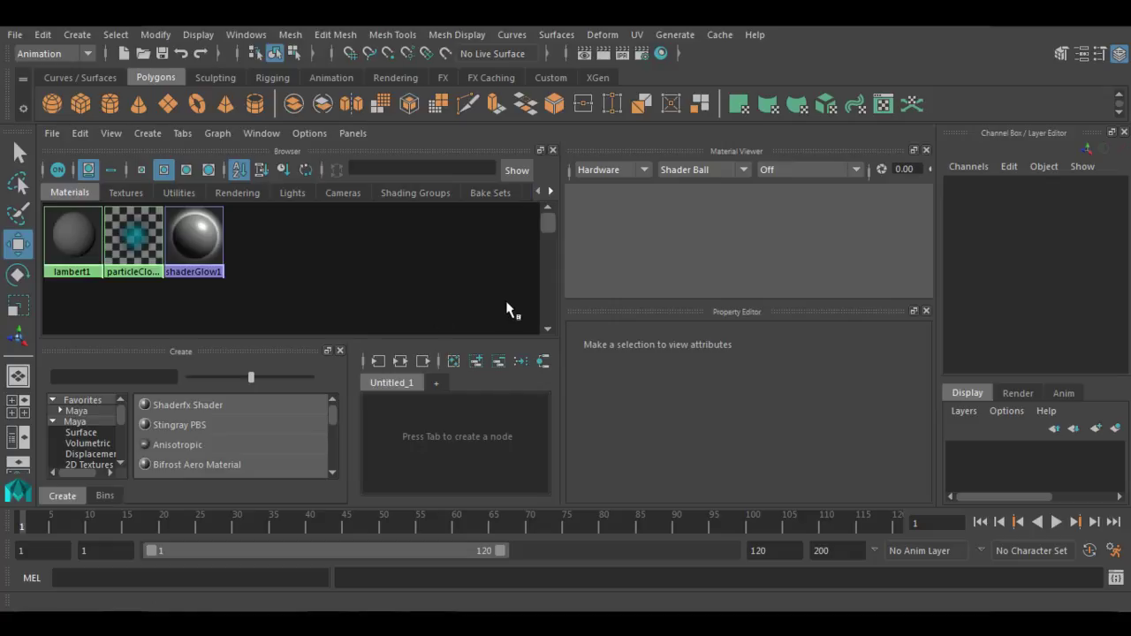
Switch the panel to the Outliner from the hotbox's lower zone and return it to Perspective View from the hotbox centre
key(space)
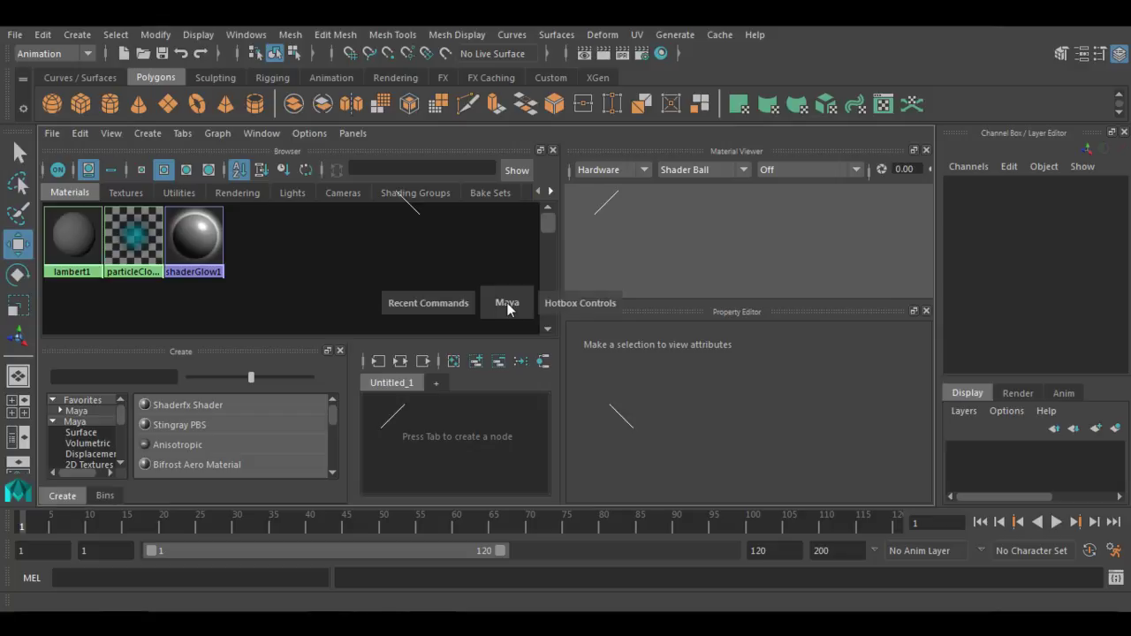
click(504, 380)
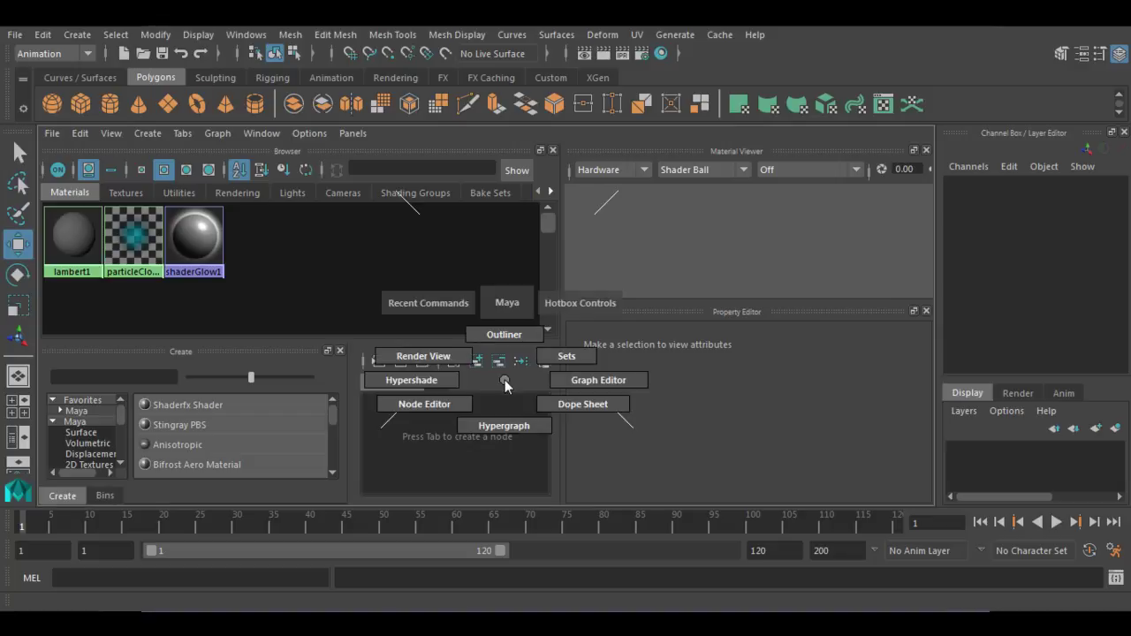
drag(504, 380, 499, 346)
key(space)
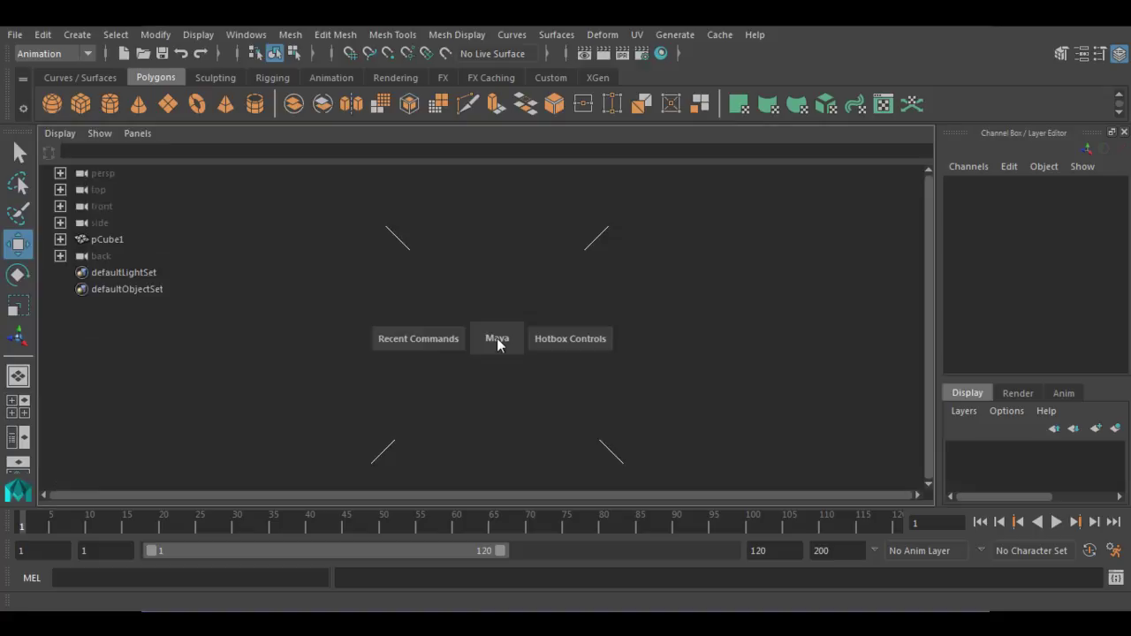
click(497, 344)
click(497, 344)
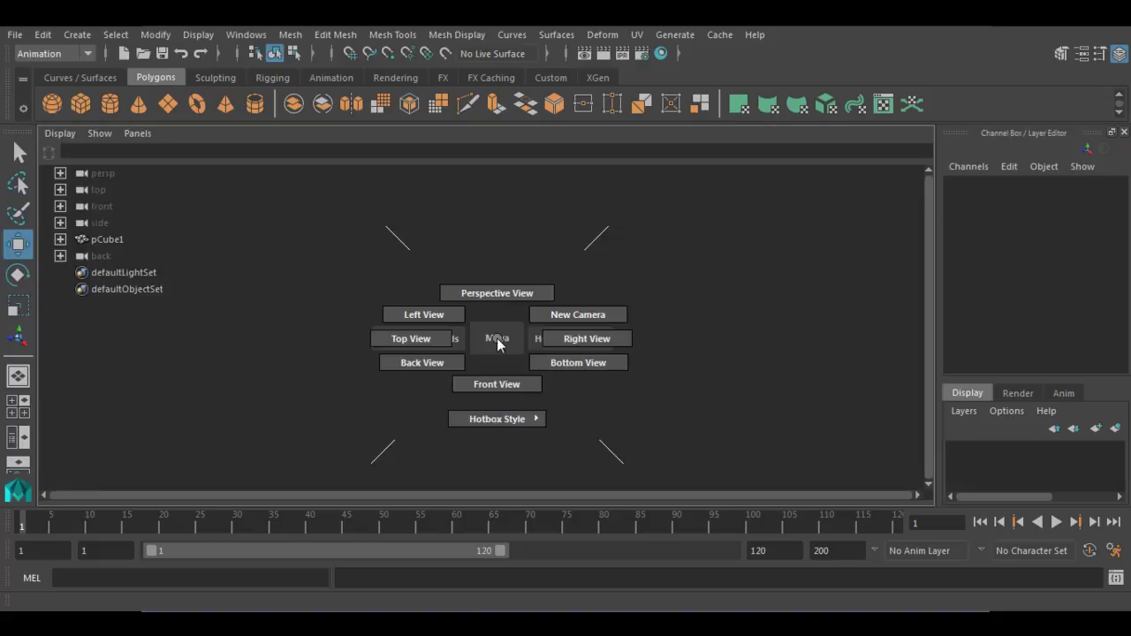
drag(497, 345, 501, 295)
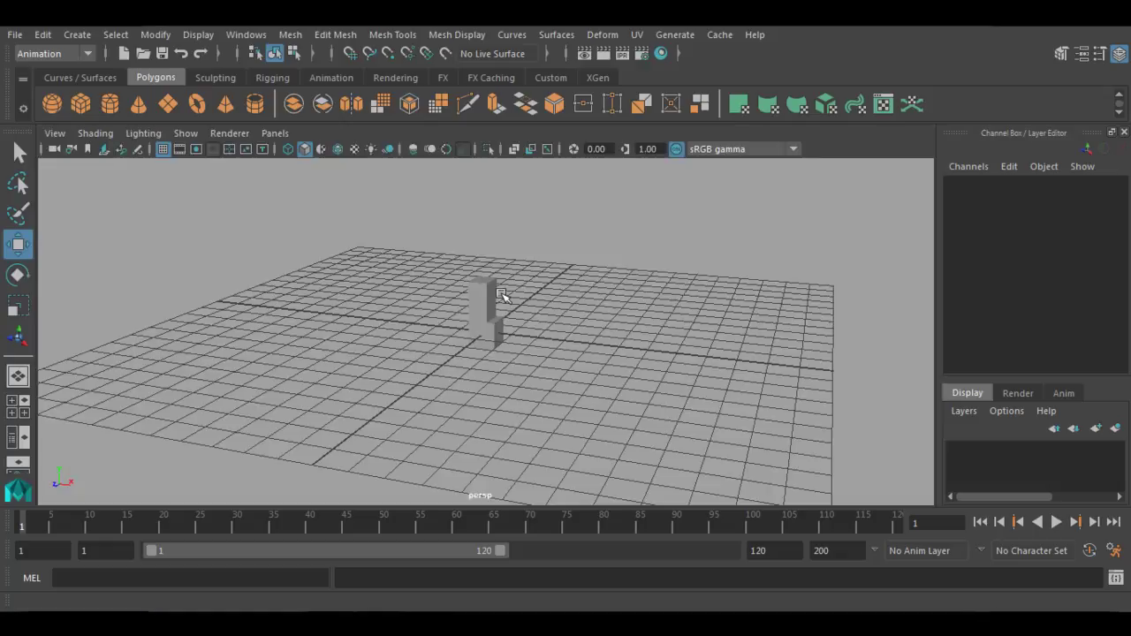
Examine the selection mask options in the hotbox's left zone, including Rendering Mask and Deformations Mask, without applying any
key(space)
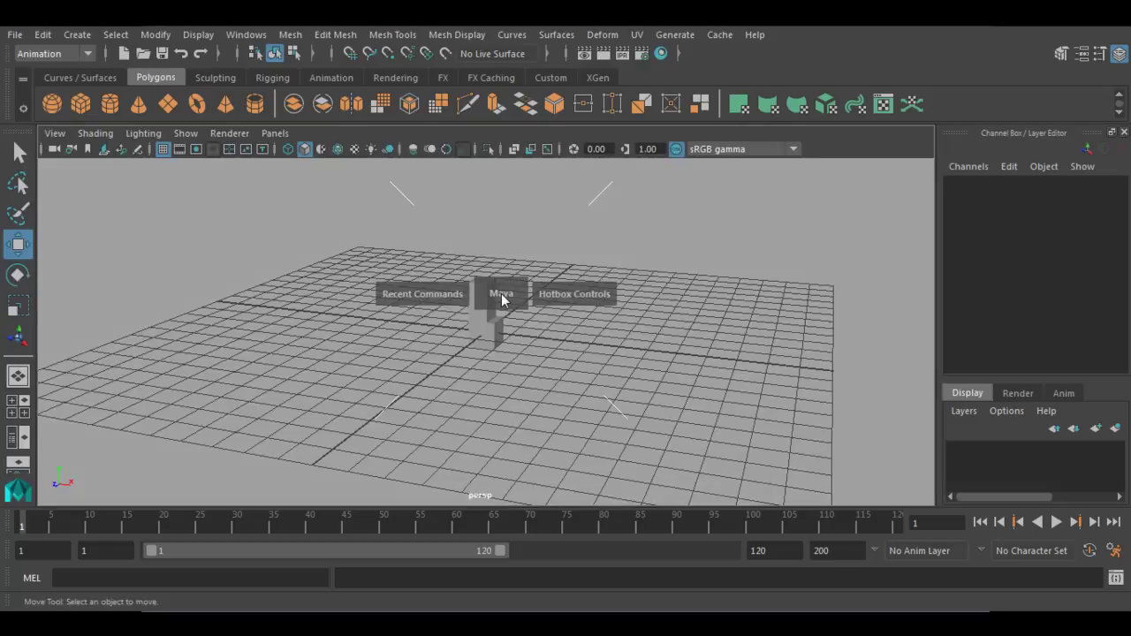
click(313, 292)
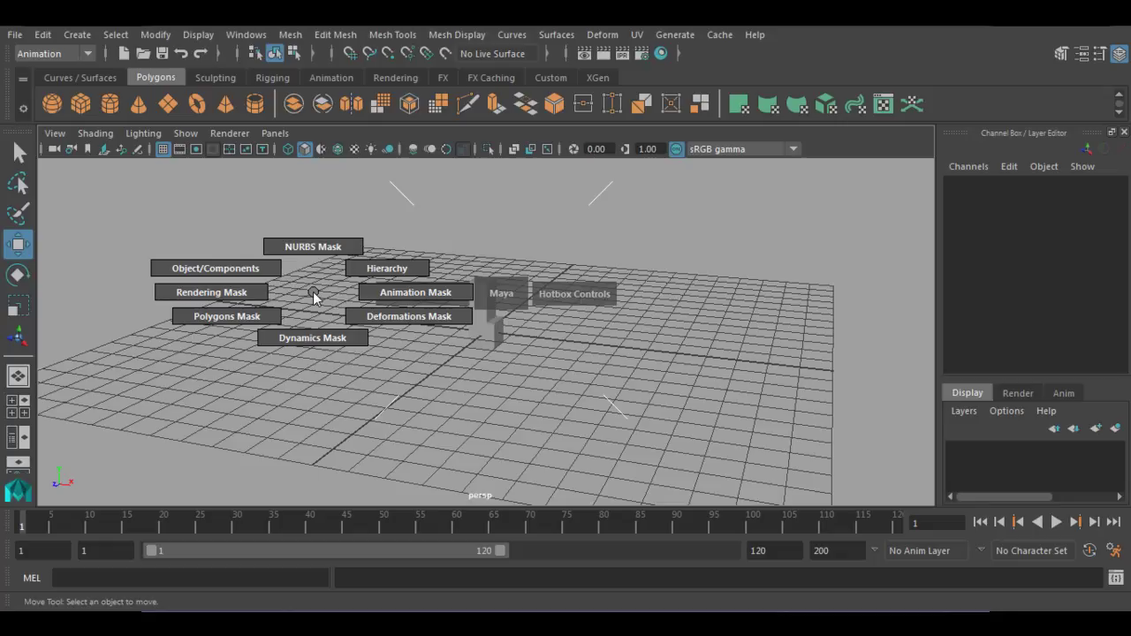
drag(313, 291, 239, 305)
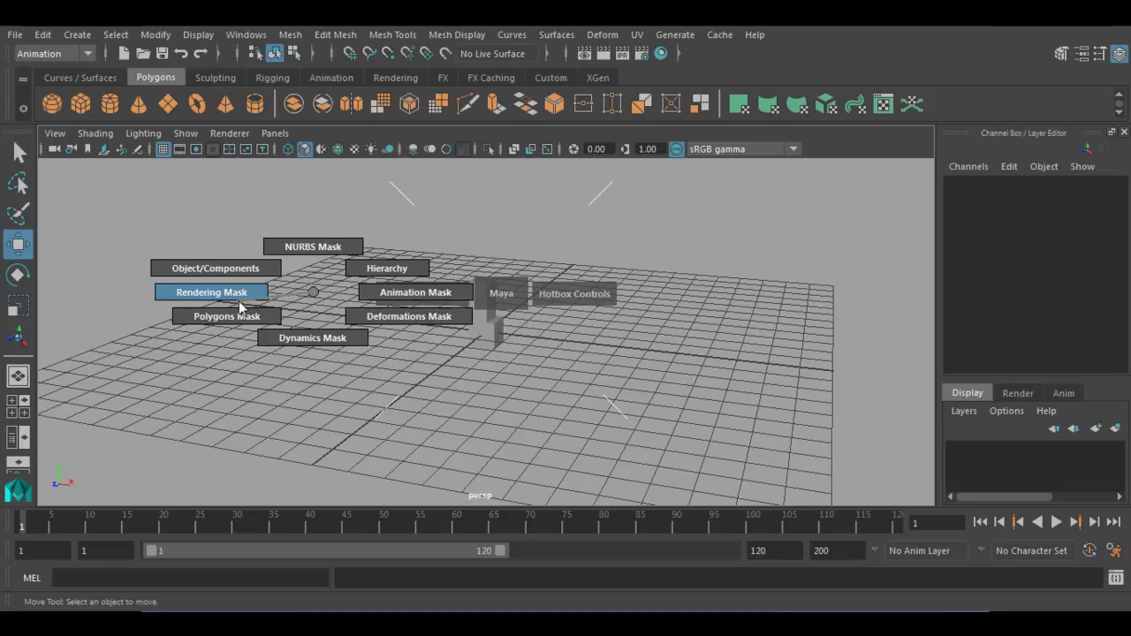
drag(239, 305, 351, 319)
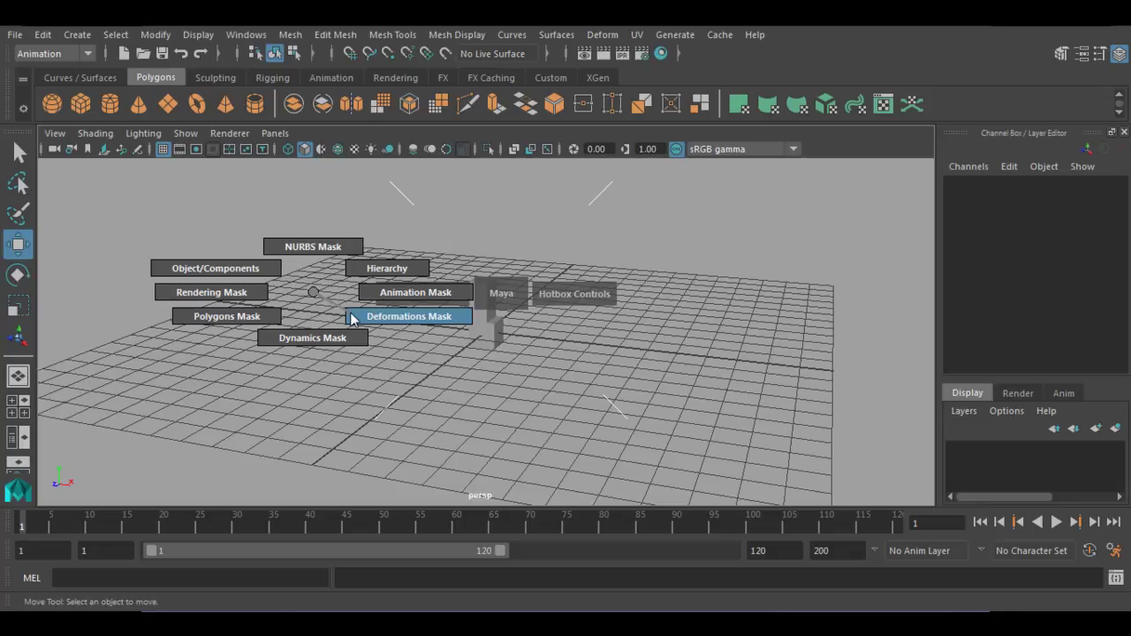
drag(351, 319, 310, 298)
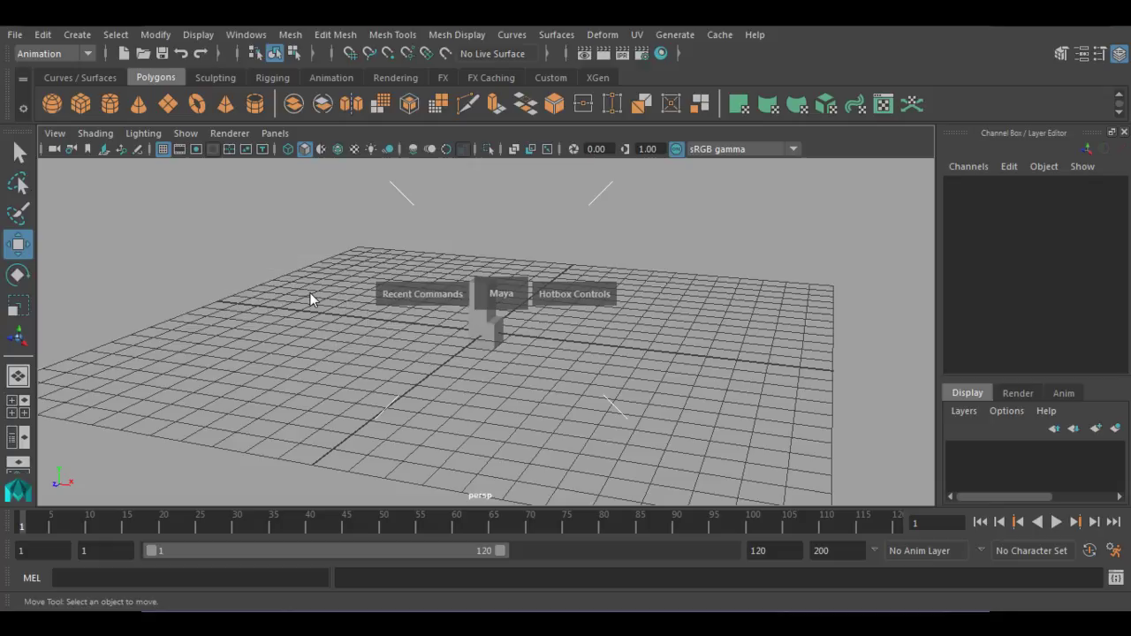
drag(310, 292, 310, 292)
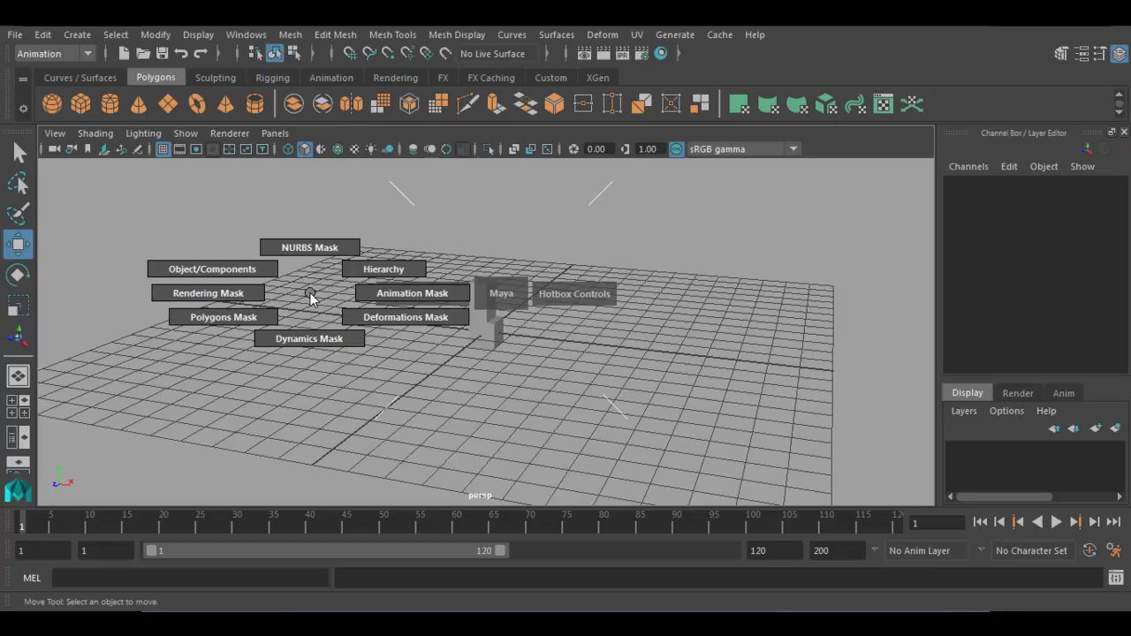
drag(310, 294, 331, 310)
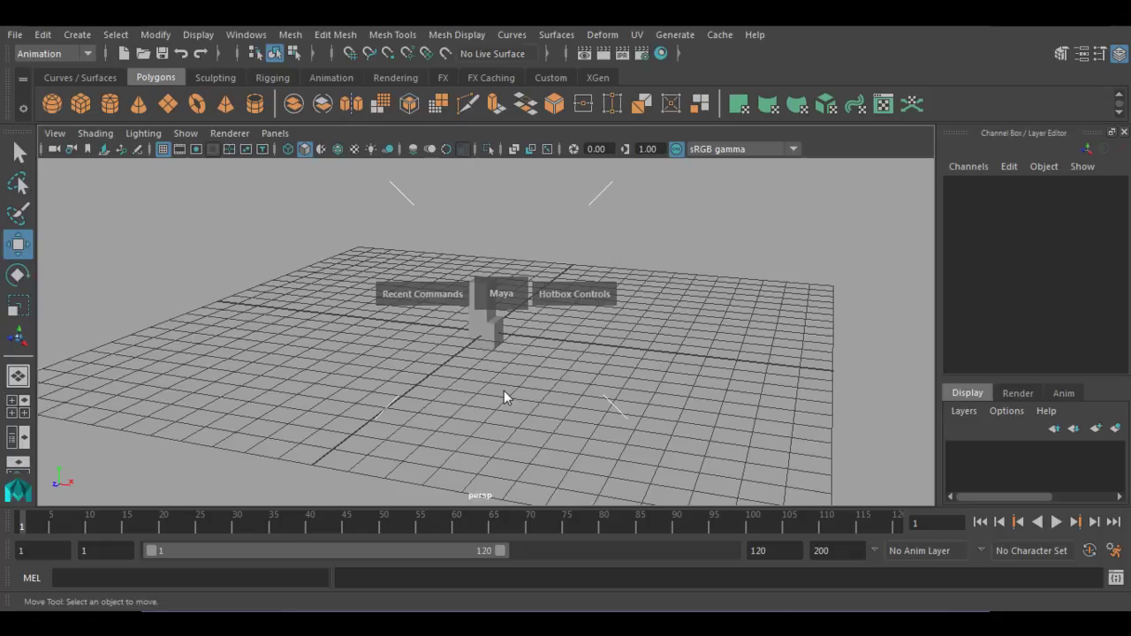
Hide the Shelf using the interface options in the hotbox's right zone and show it again the same way
drag(714, 288, 714, 289)
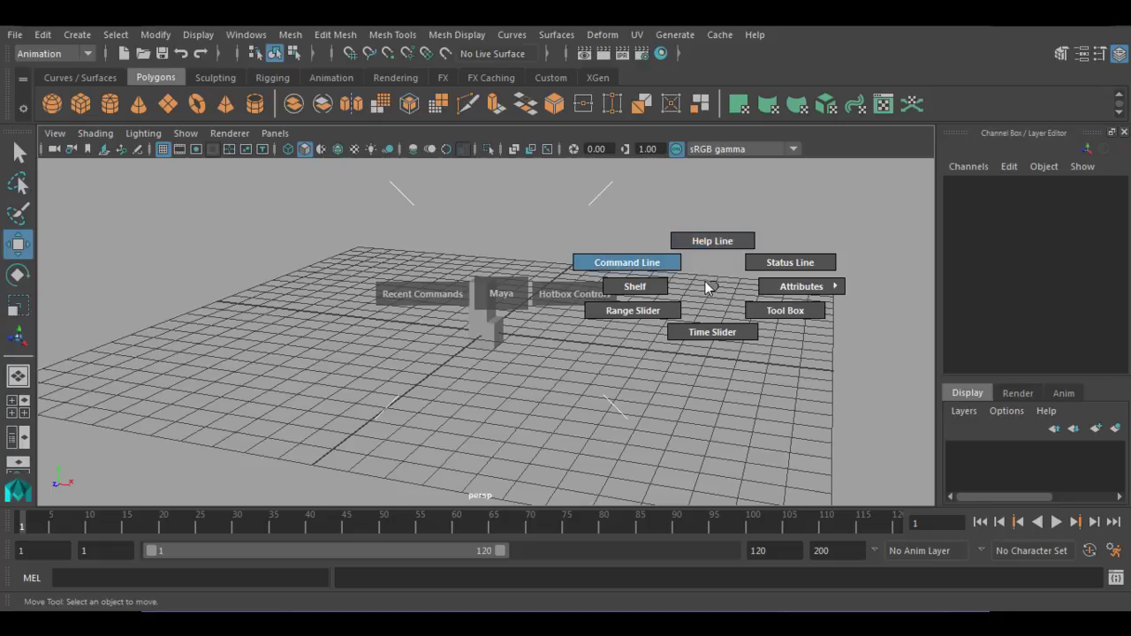
click(634, 289)
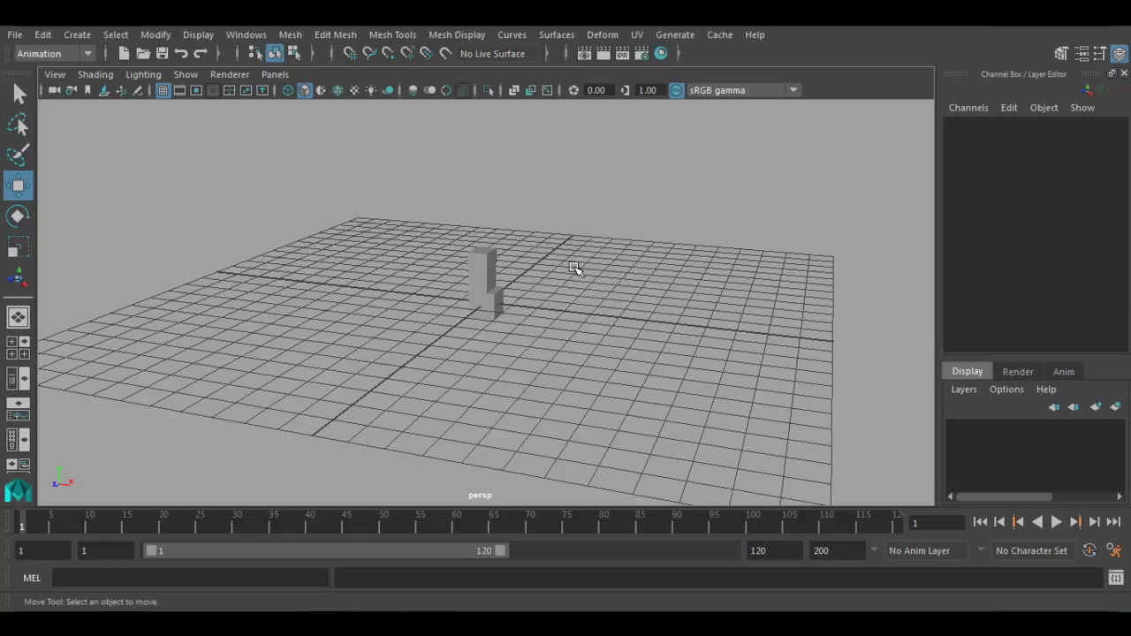
key(space)
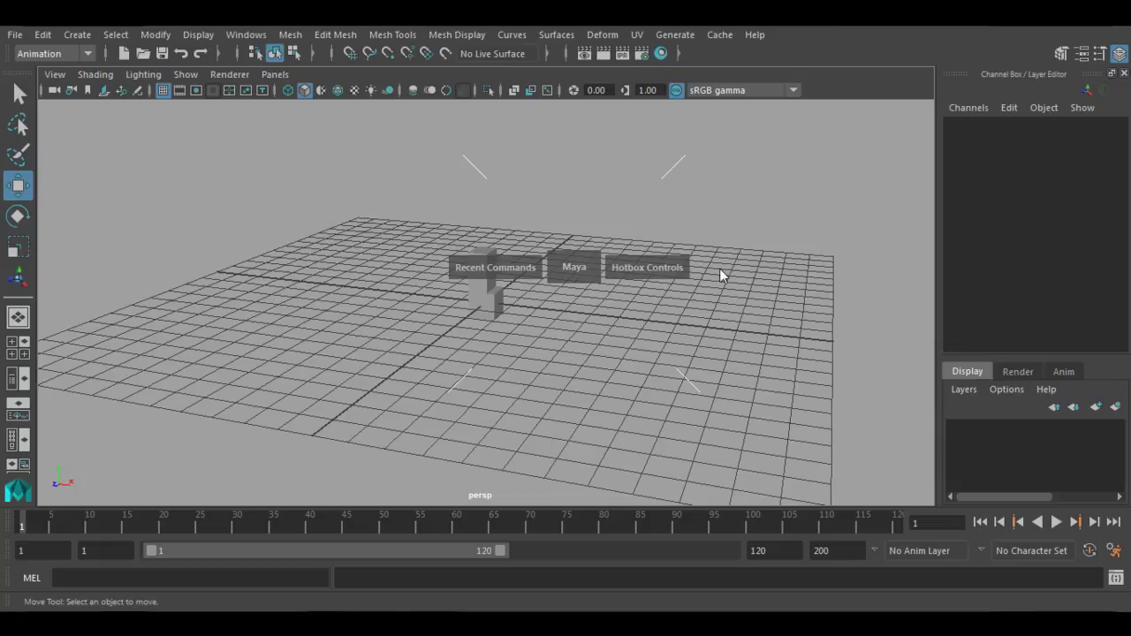
click(765, 260)
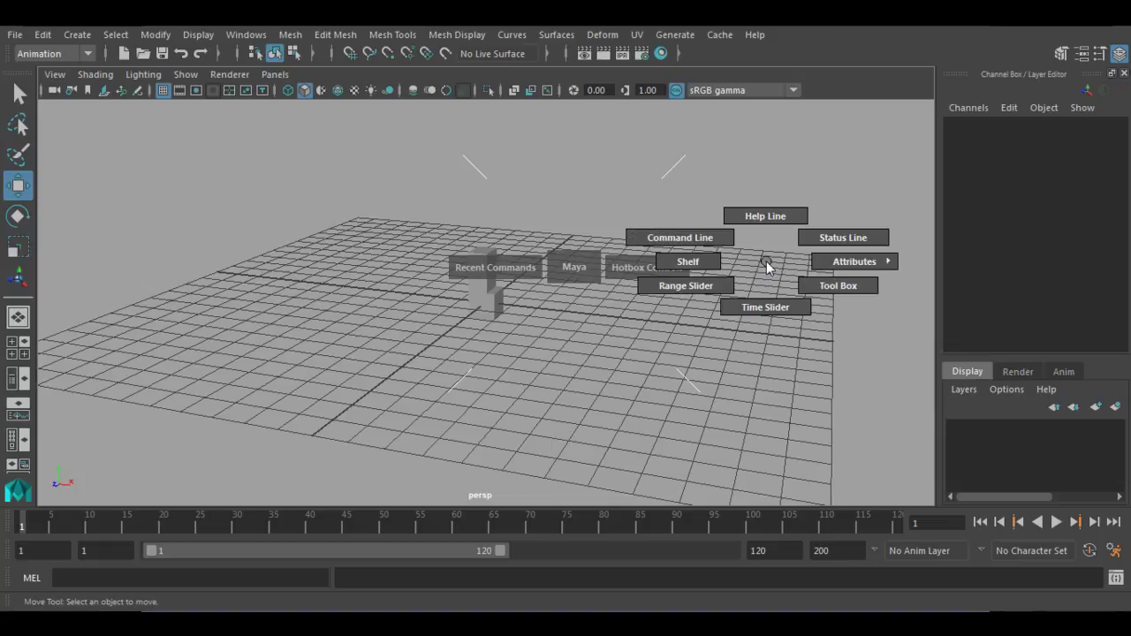
click(691, 265)
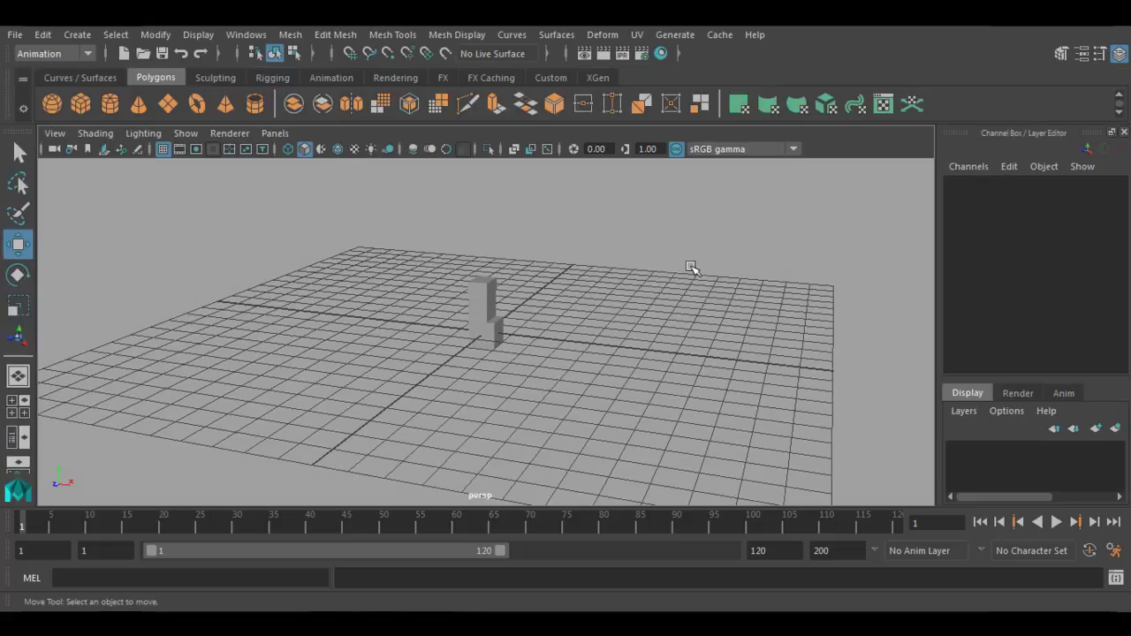
Hide the Time Slider and the Status Line using the hotbox's right zone
key(space)
click(761, 281)
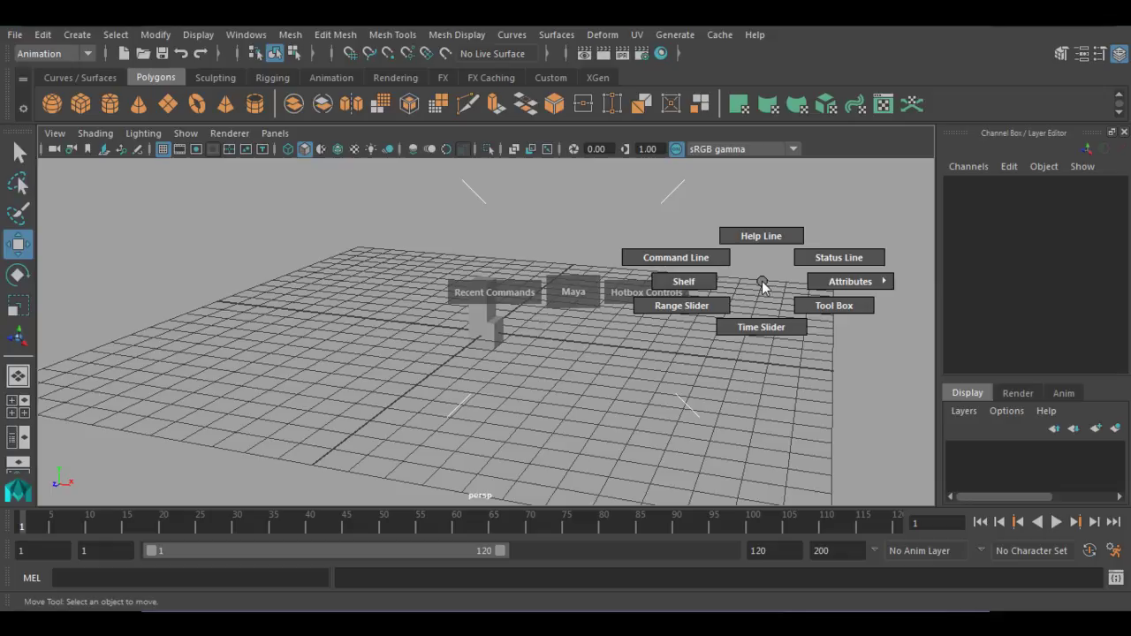
drag(761, 281, 759, 320)
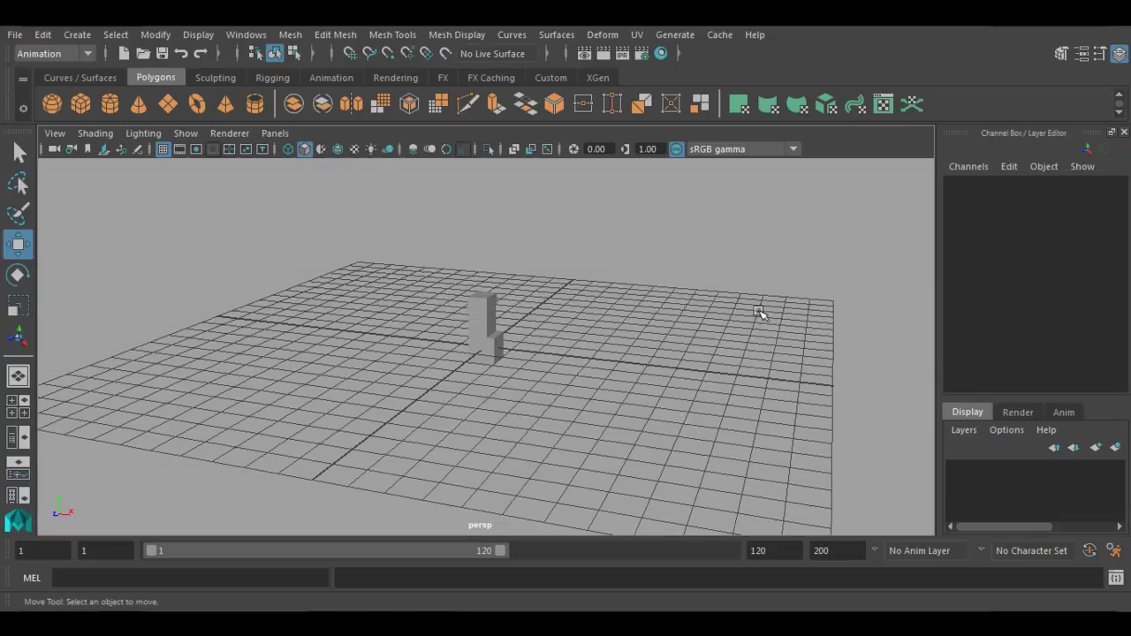
key(space)
click(741, 274)
drag(741, 274, 740, 274)
drag(859, 282, 919, 284)
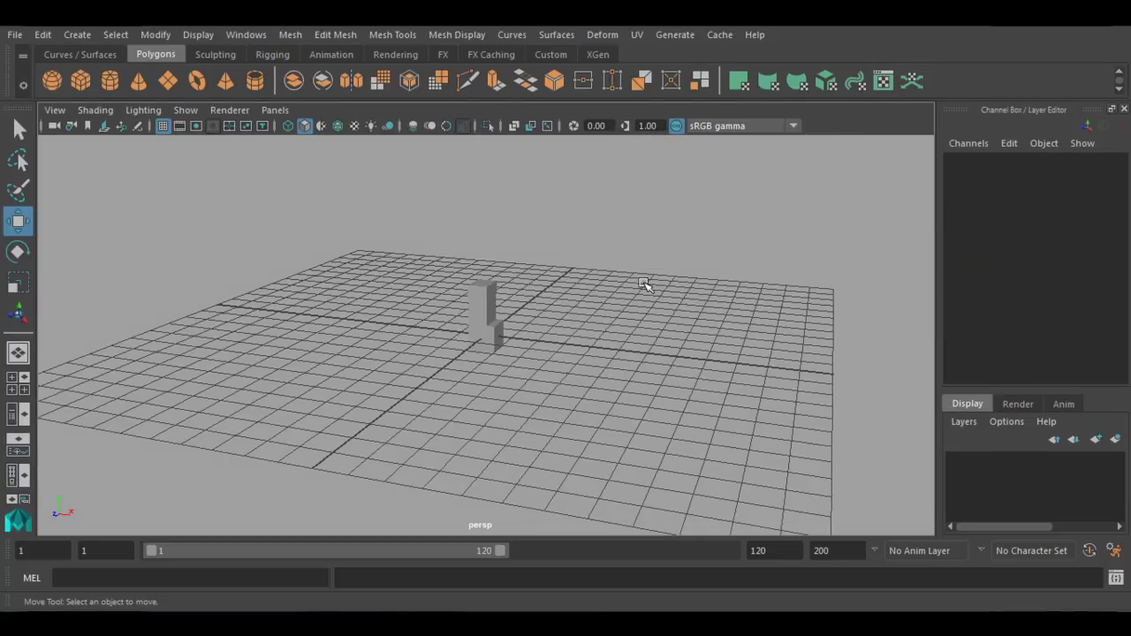
Hide the Tool Box and the Range Slider using the hotbox's right zone
key(space)
drag(830, 259, 867, 286)
key(space)
drag(798, 271, 760, 291)
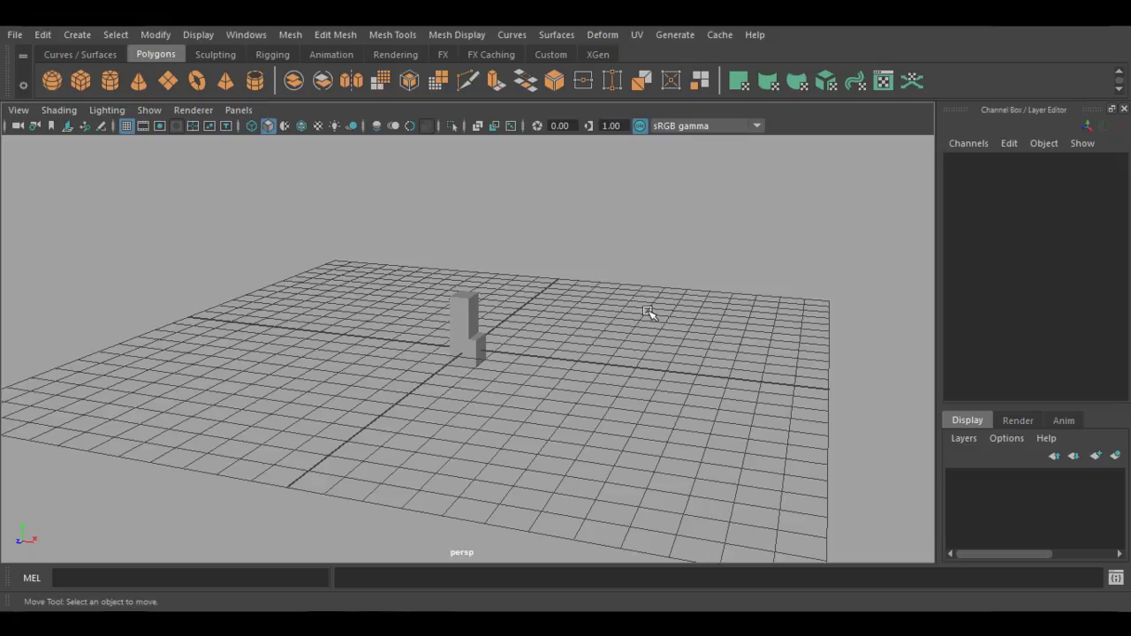
Show the Time Slider, Status Line, Tool Box and Range Slider again using the hotbox's right zone
key(space)
click(845, 293)
drag(846, 293, 843, 335)
key(space)
click(768, 262)
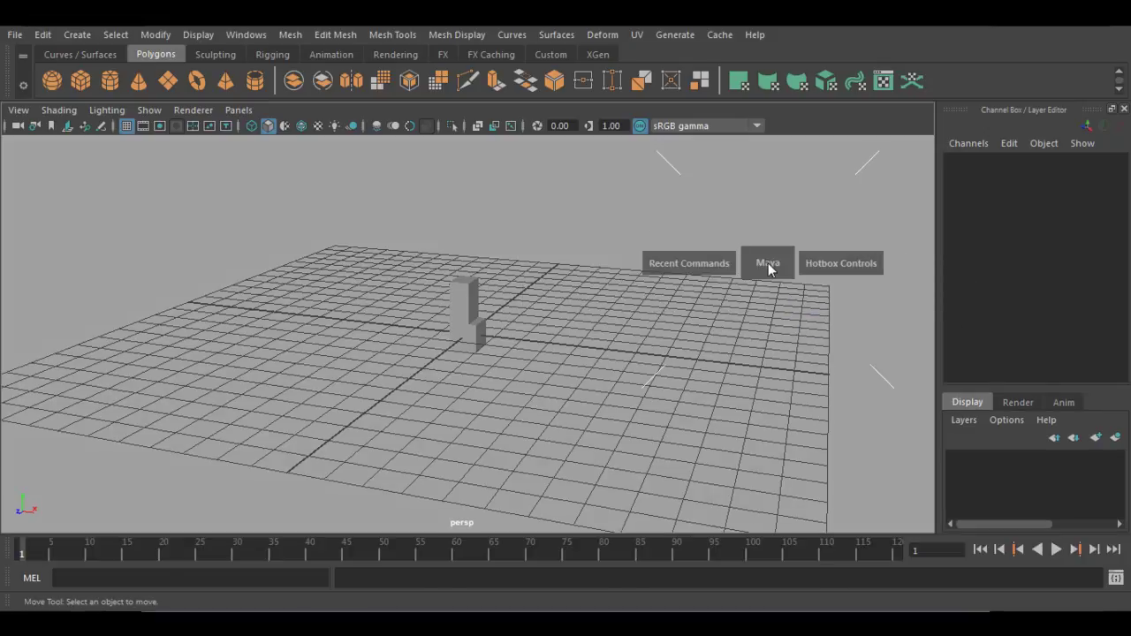
click(899, 277)
drag(899, 279, 976, 253)
key(space)
drag(746, 295, 805, 311)
key(space)
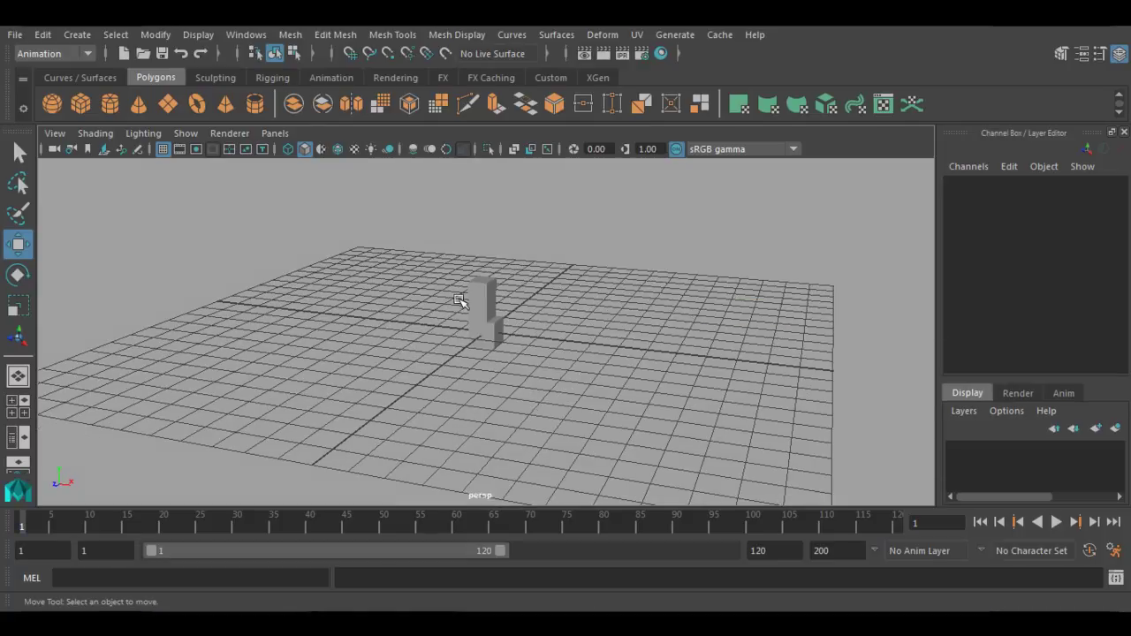
Review the hotbox zones once more: layout presets, editor panels, selection masks, interface elements and the central camera views
key(space)
drag(463, 192, 463, 193)
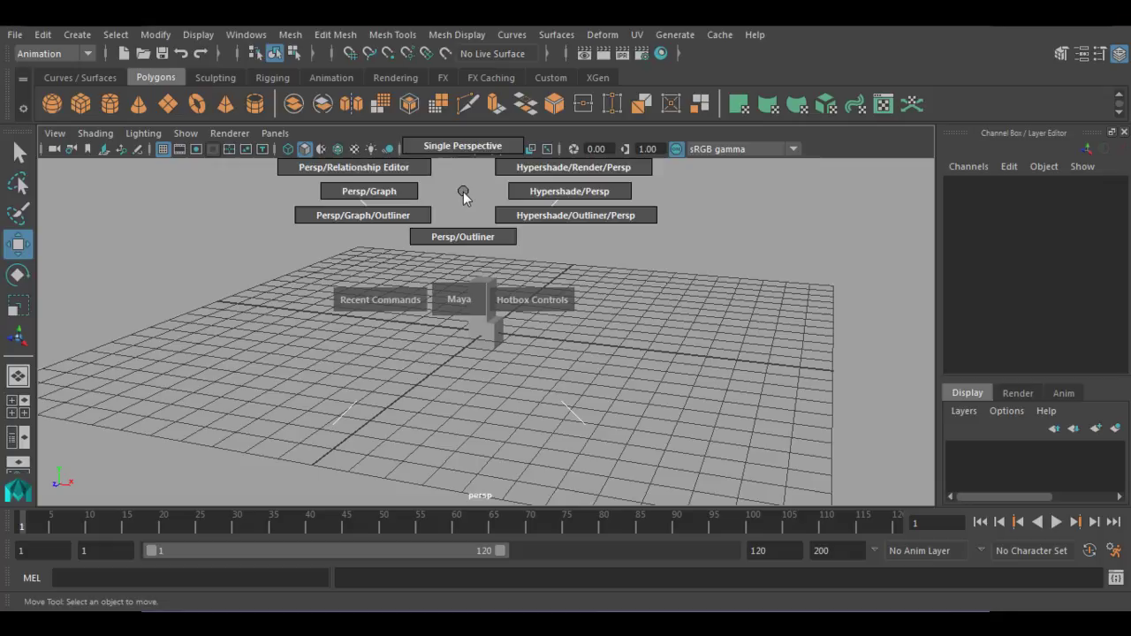
drag(463, 192, 463, 193)
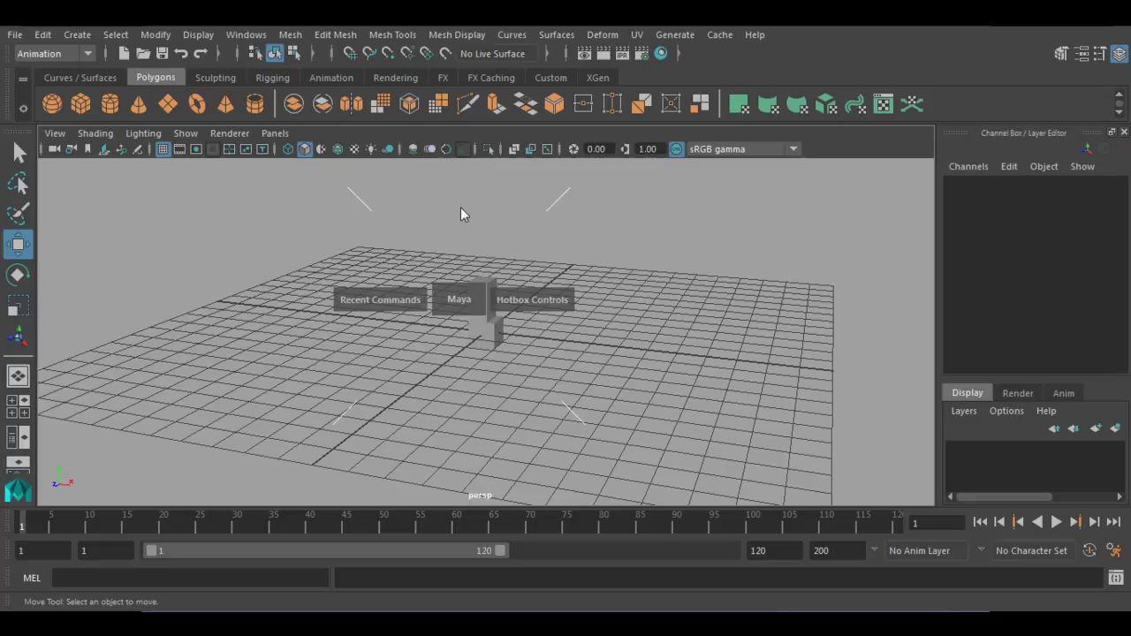
drag(464, 428, 466, 429)
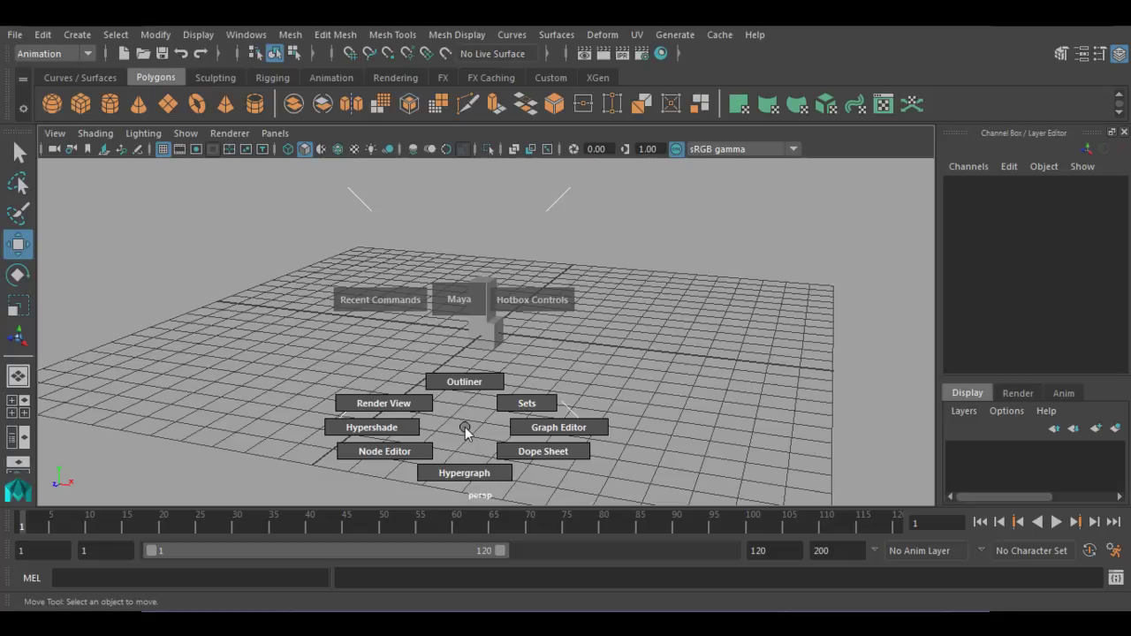
drag(465, 429, 466, 430)
drag(187, 294, 187, 297)
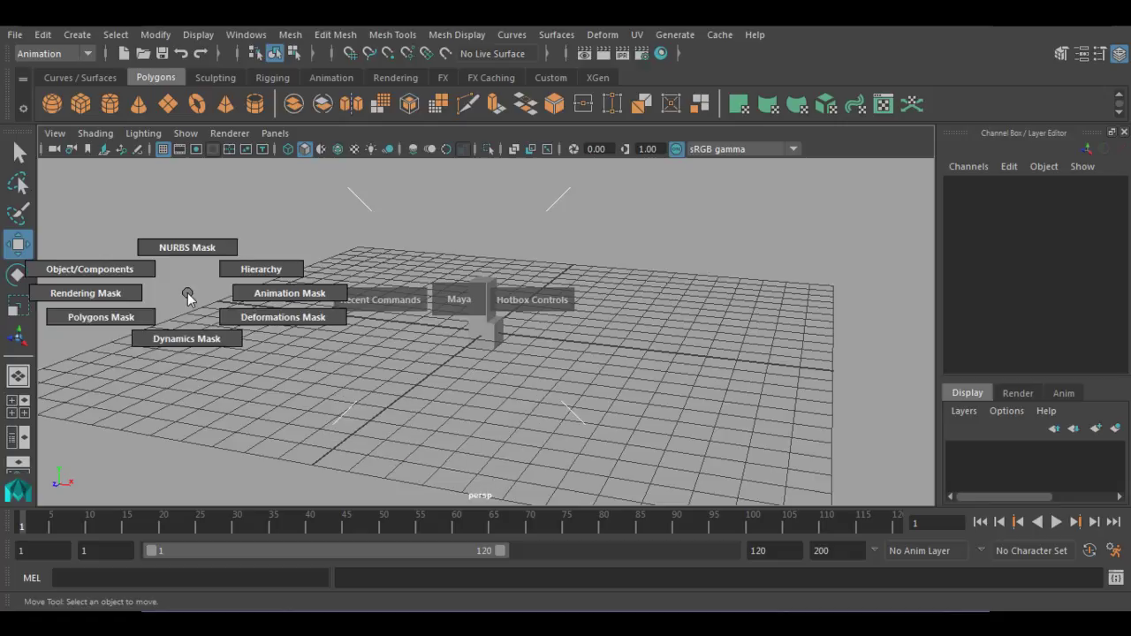
drag(187, 297, 187, 299)
drag(733, 303, 733, 304)
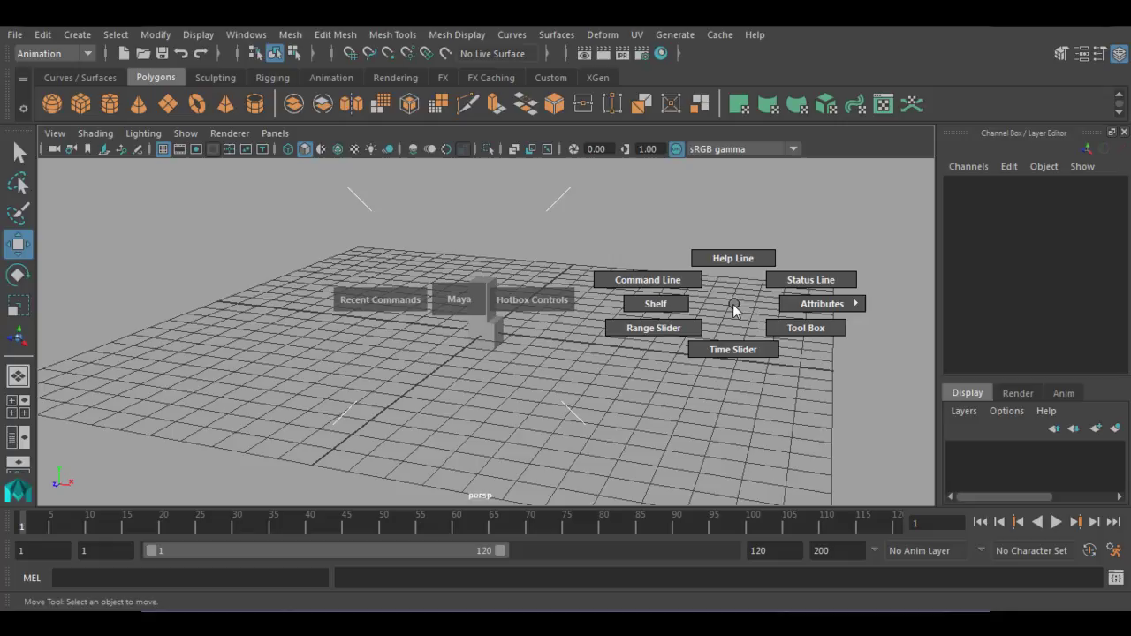
drag(732, 304, 732, 304)
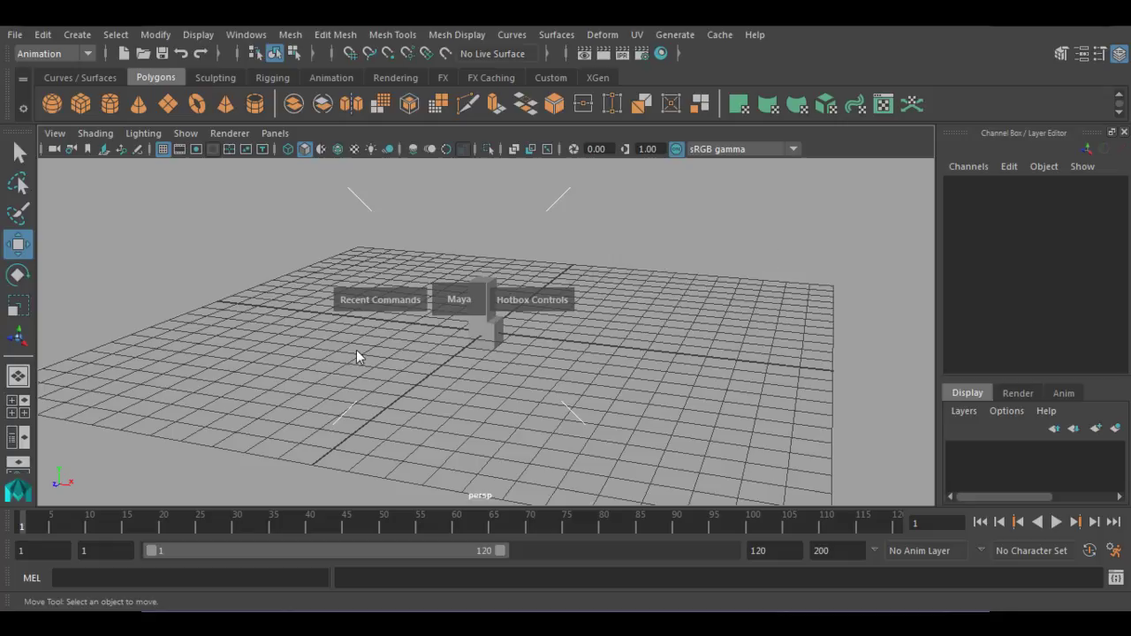
drag(454, 301, 455, 303)
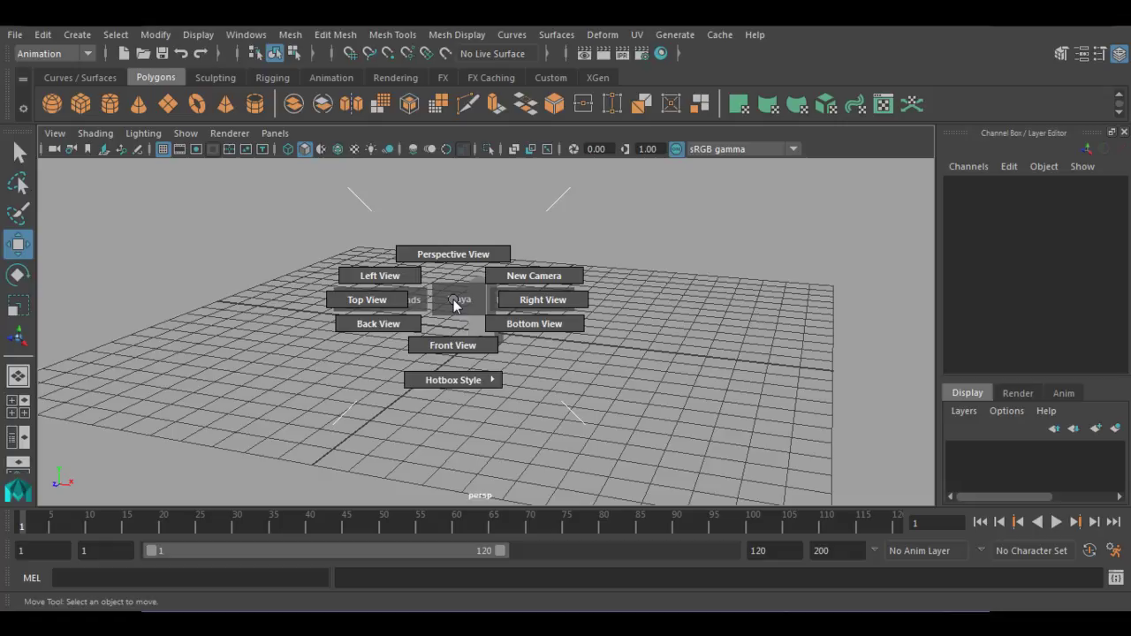
drag(455, 303, 455, 303)
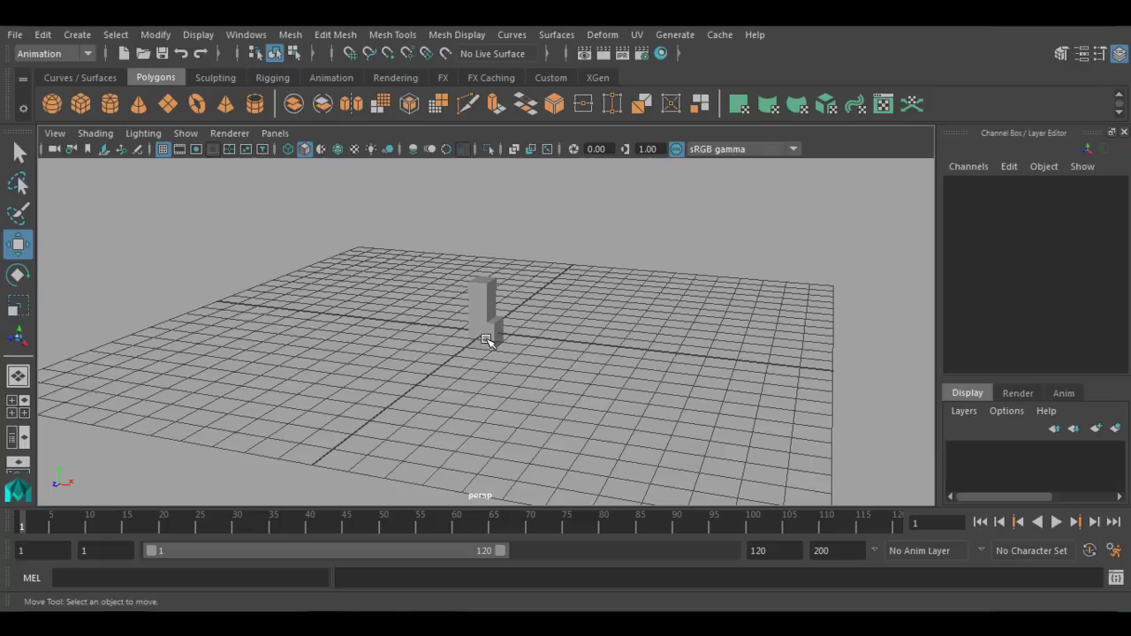
key(space)
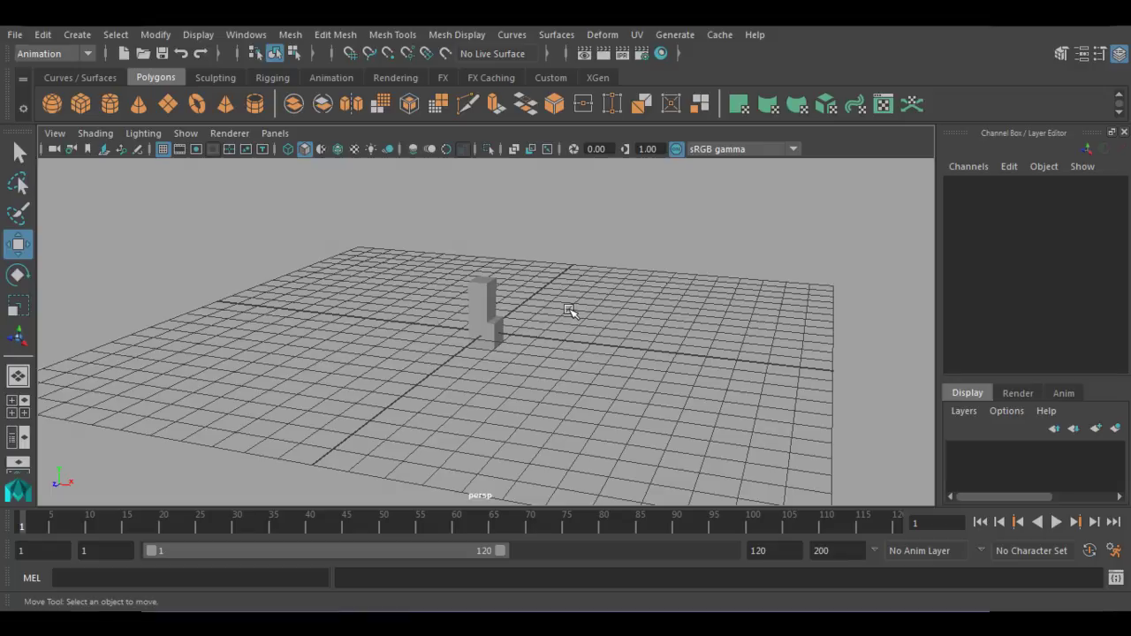
key(space)
key(space)
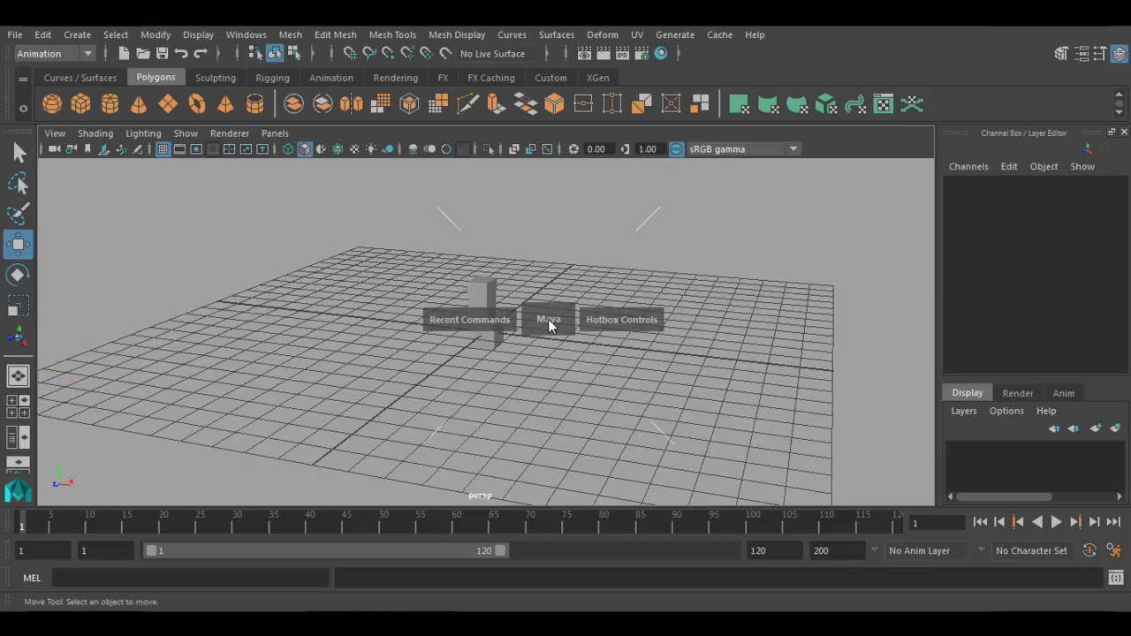
Bring up the Hotbox Controls options to review the menu set, transparency and style settings
click(622, 320)
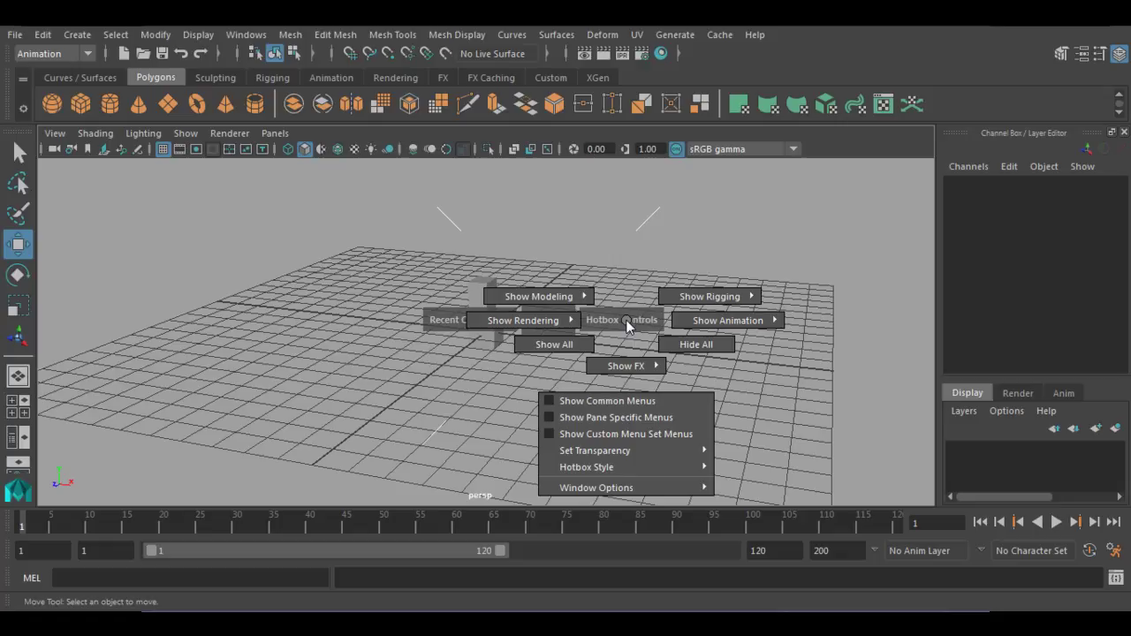
Select the cube model, switch it to Vertex mode with its marking menu and select the vertices on its top face
drag(587, 237, 505, 305)
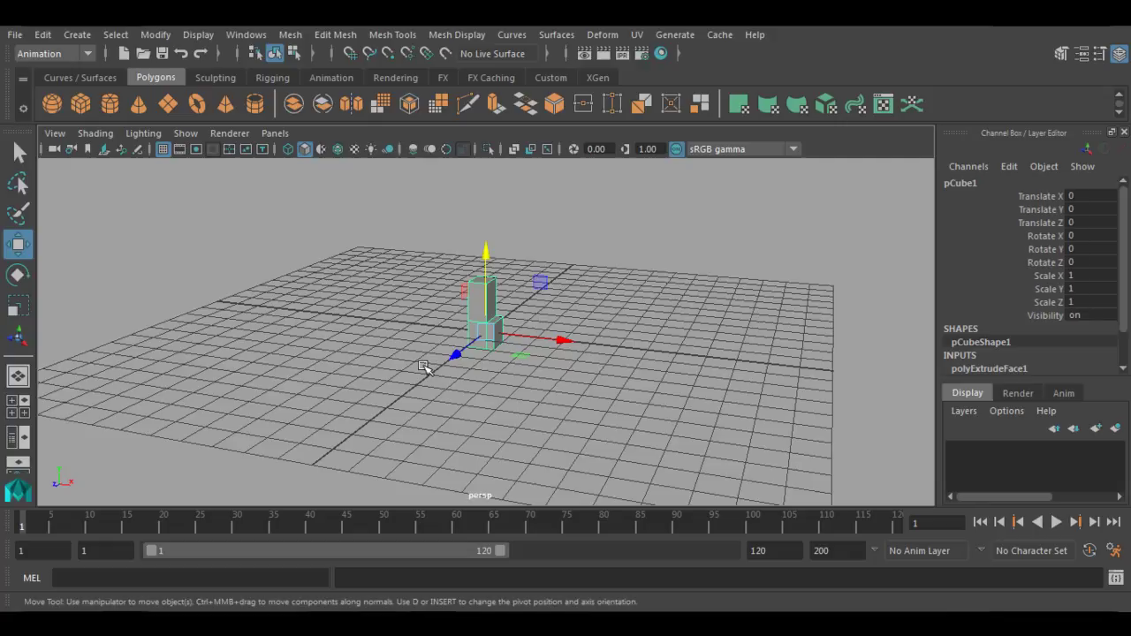
alt+drag(424, 366, 549, 331)
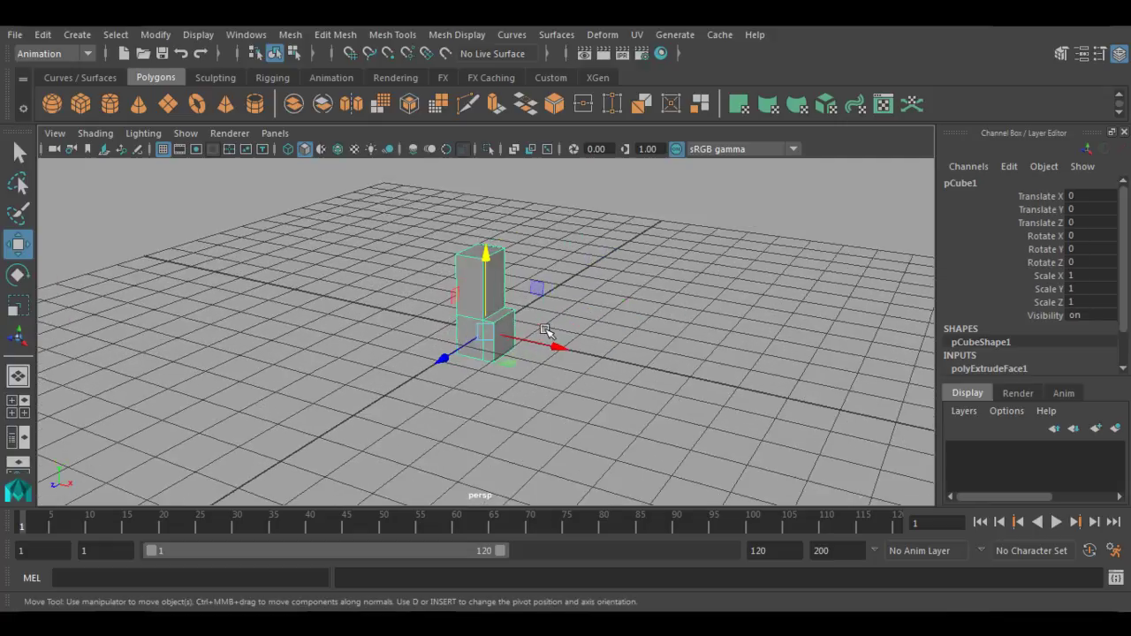
right_click(496, 279)
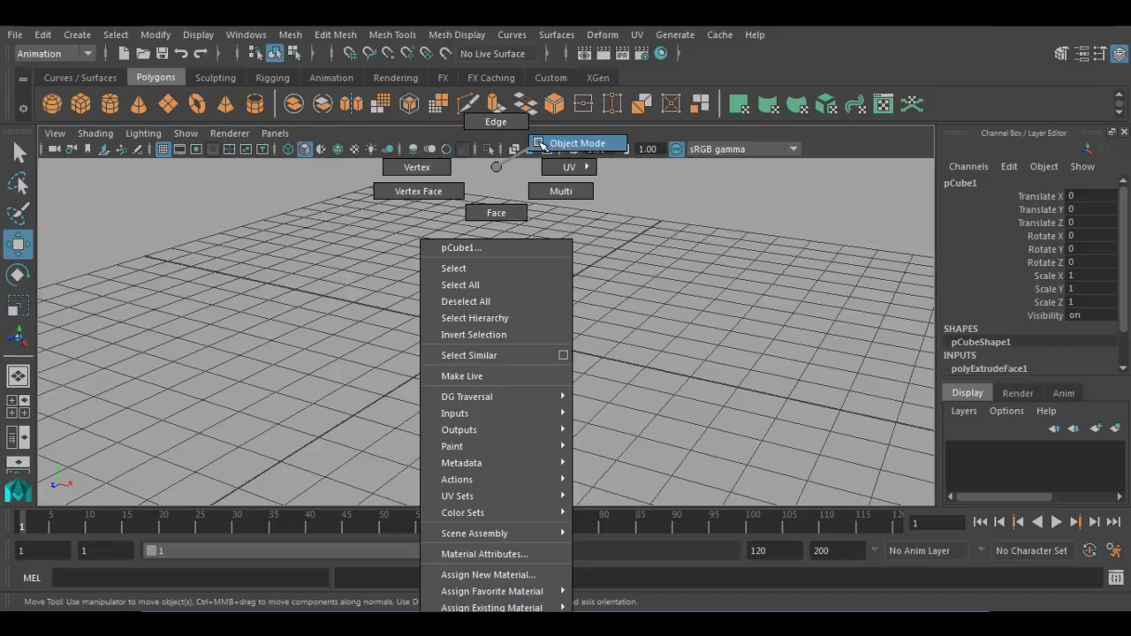
right_drag(540, 143, 430, 169)
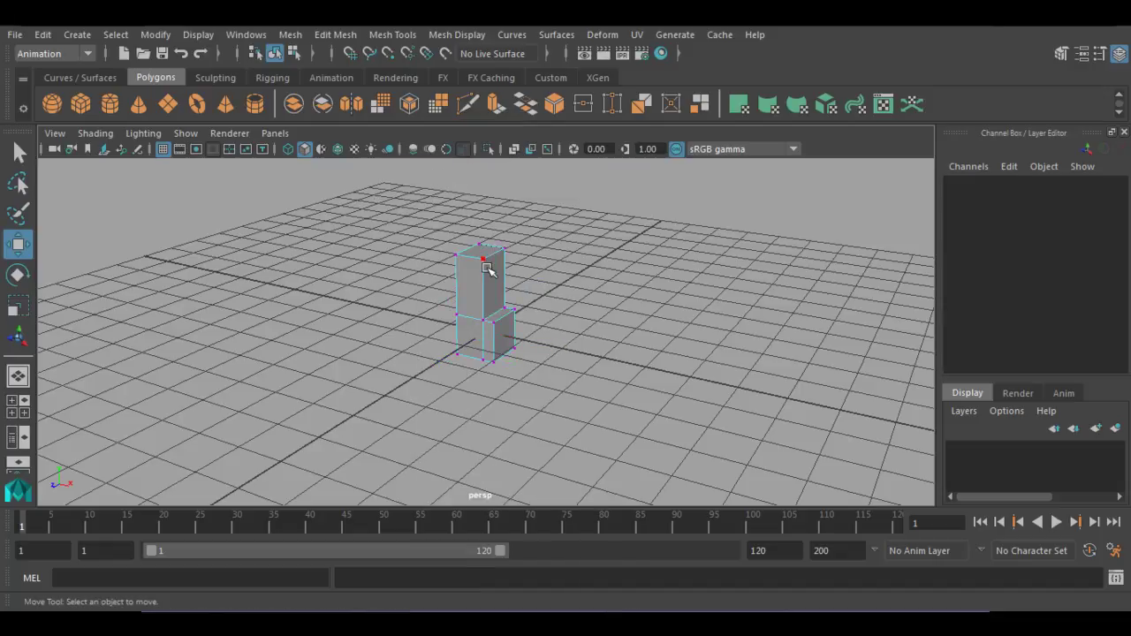
click(479, 252)
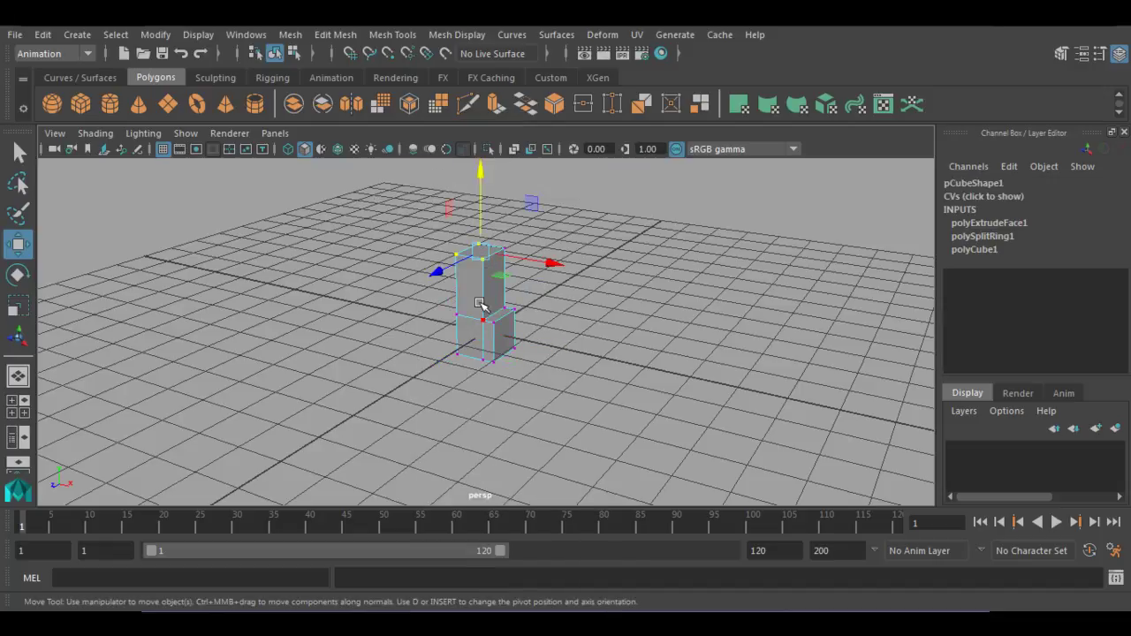
Return the cube model to Object Mode with its marking menu, select the whole object and clear the selection
right_click(479, 305)
right_drag(479, 304, 521, 138)
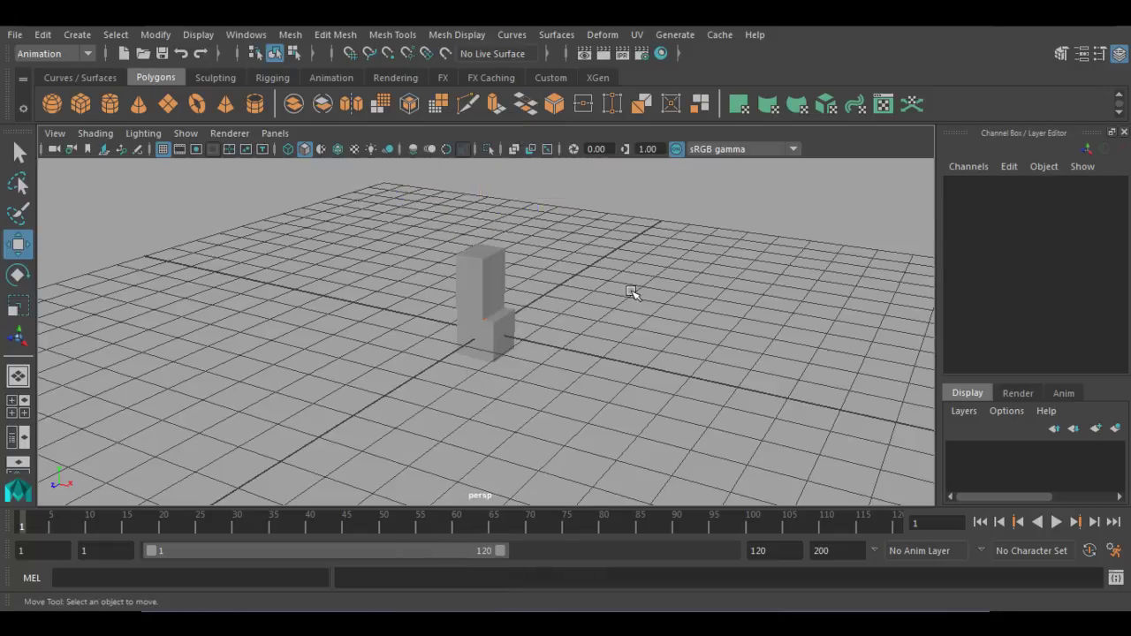
drag(625, 283, 440, 382)
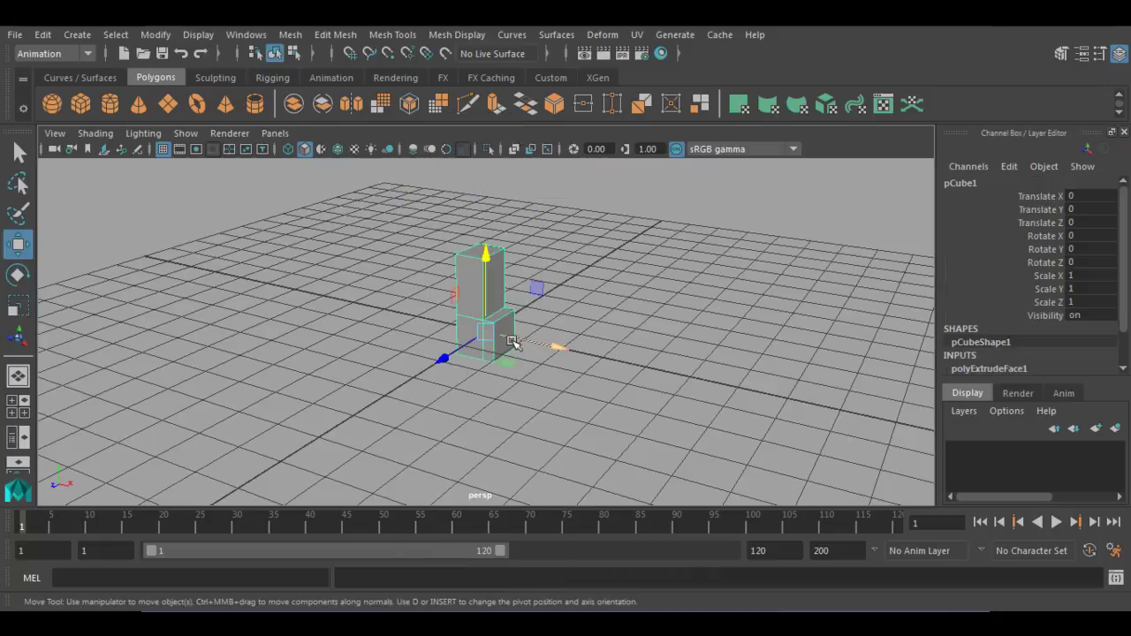
click(558, 320)
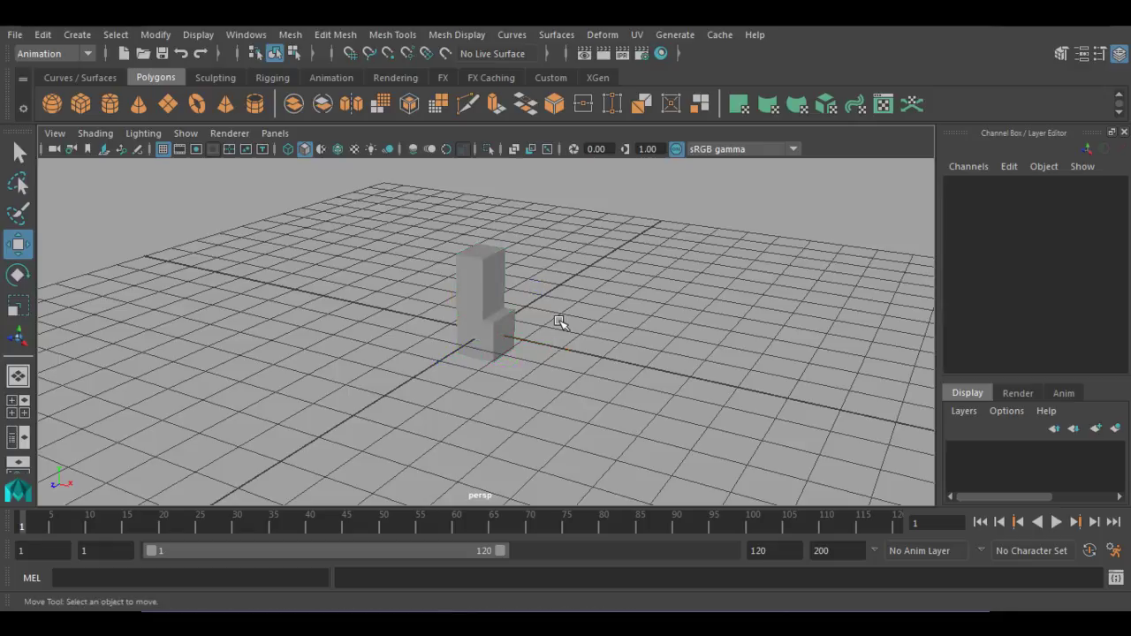